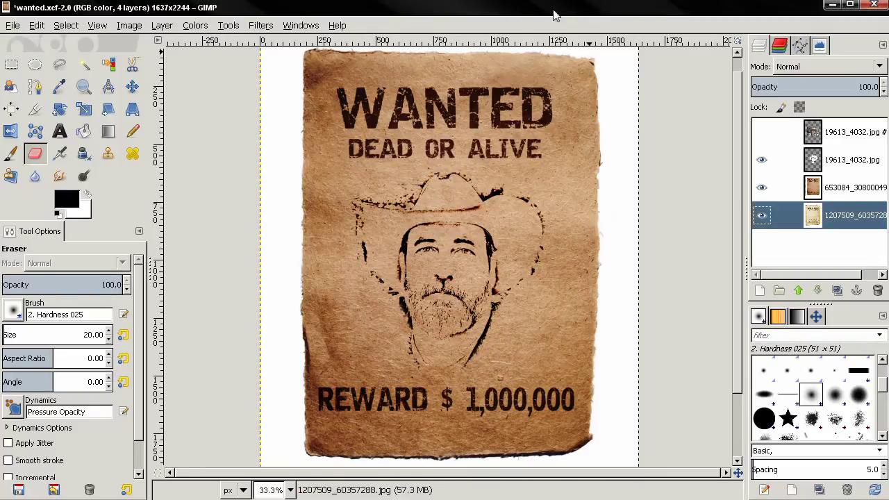
With the Move tool active, compare layer visibility and leave the cowboy sketch layer 19613_4032.jpg hidden
key("m")
left_click(762, 160)
left_click(761, 160)
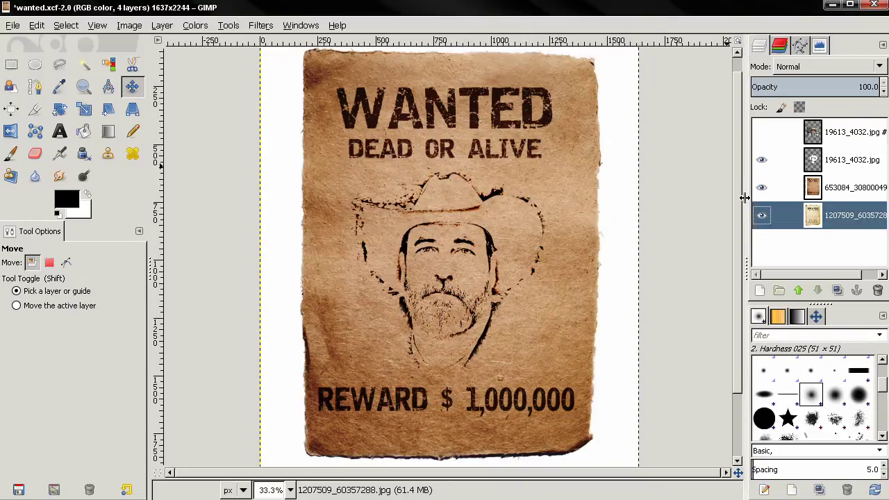
left_click(762, 132)
left_click(761, 132)
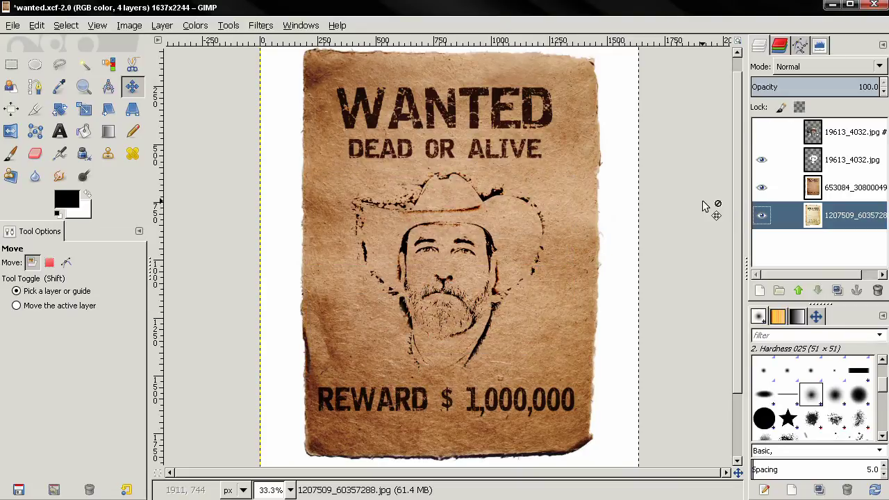
left_click(761, 160)
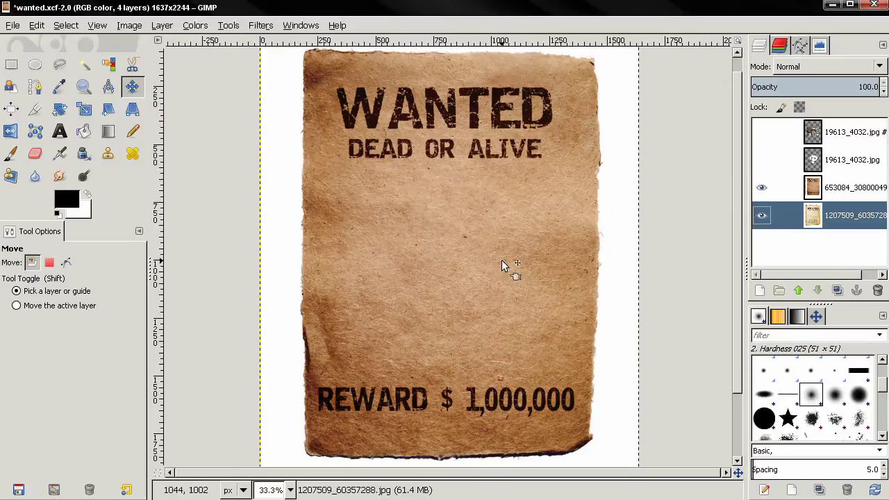
Hide the brown poster layer 653084_30800049 to reveal the cream $250,000 poster
left_click(761, 189)
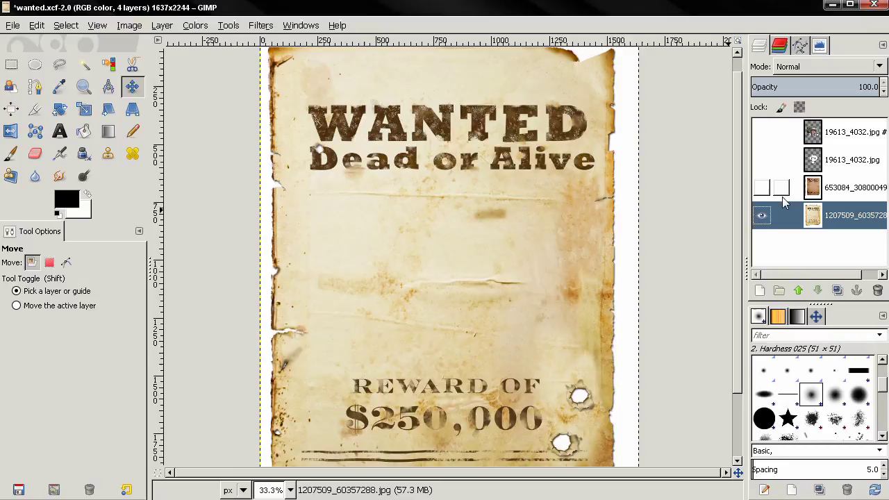
left_click(762, 189)
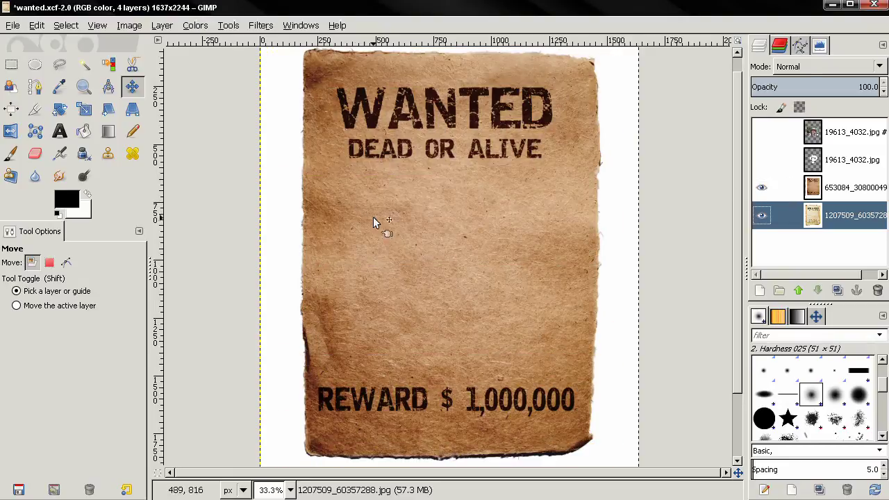
left_click(767, 197)
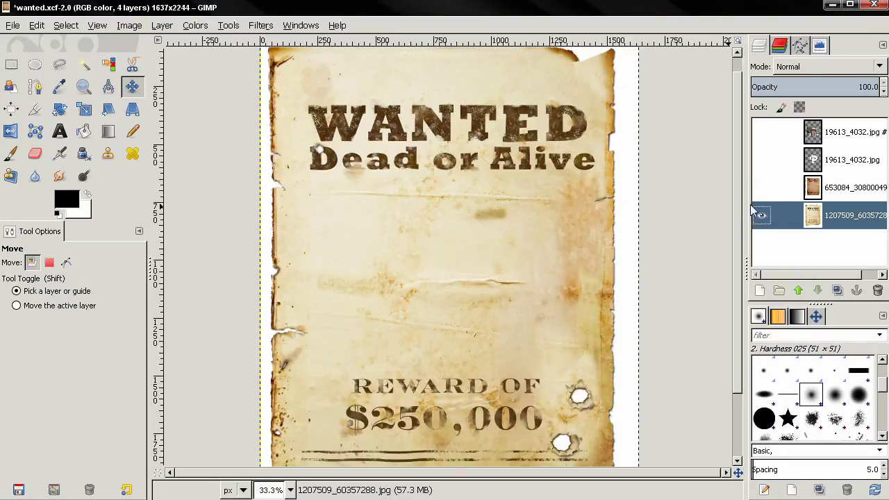
Nudge the cream poster layer slightly downward with the Move tool
scroll(649, 204, "down", 2)
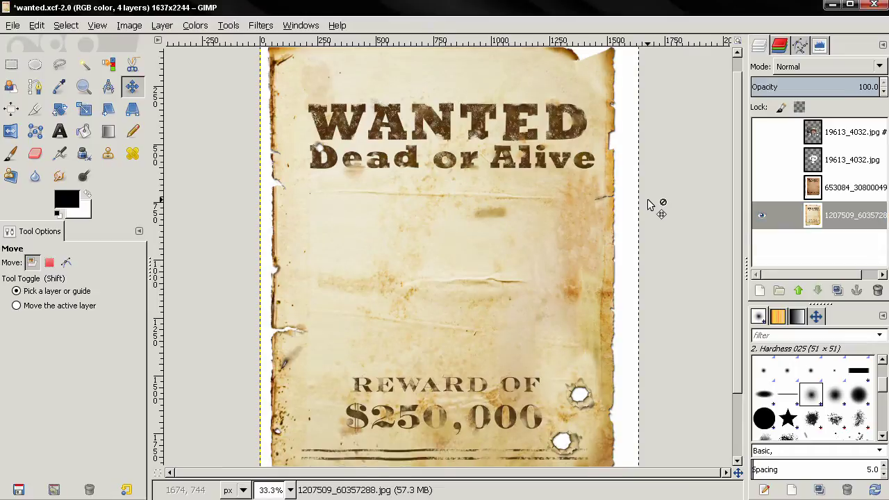
scroll(647, 141, "up", 1)
scroll(647, 141, "right", 1)
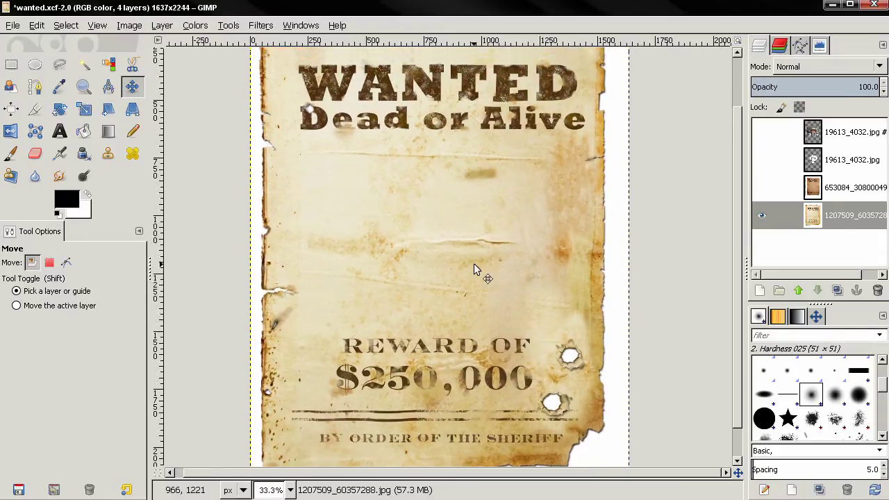
scroll(474, 263, "up", 1)
scroll(474, 263, "left", 1)
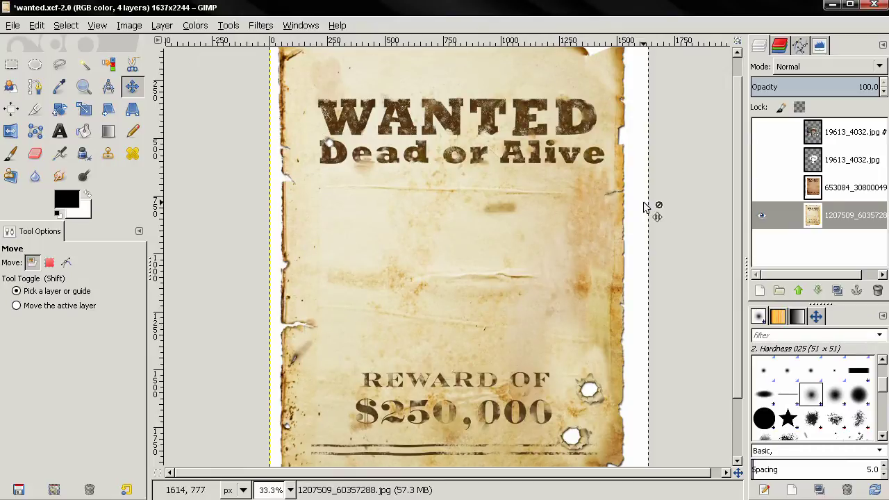
scroll(465, 267, "down", 2)
left_click_drag(395, 259, 395, 260)
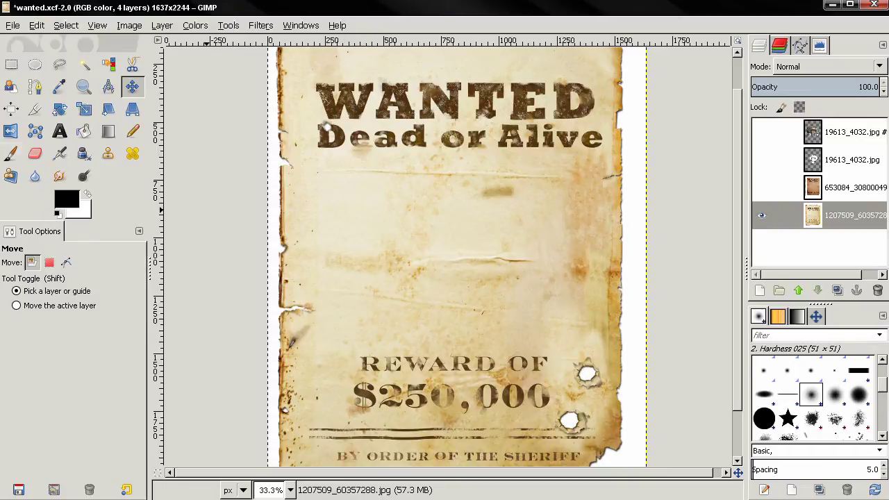
left_click(11, 154)
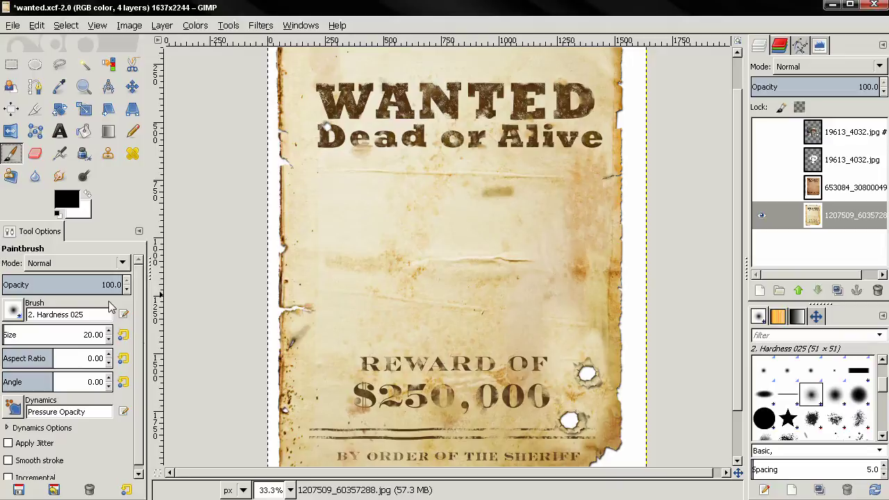
Give the Paintbrush the Acrylic 01 brush, Burn mode, opacity 20 and size 225.20
left_click(812, 419)
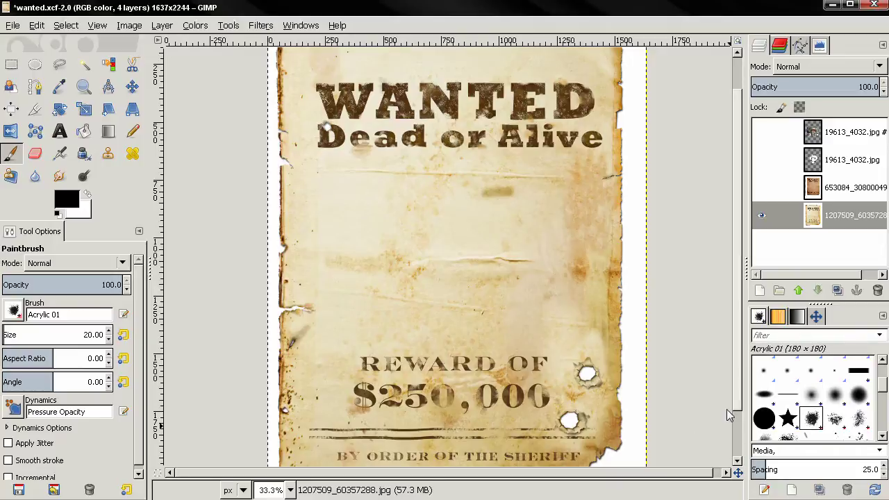
left_click(78, 263)
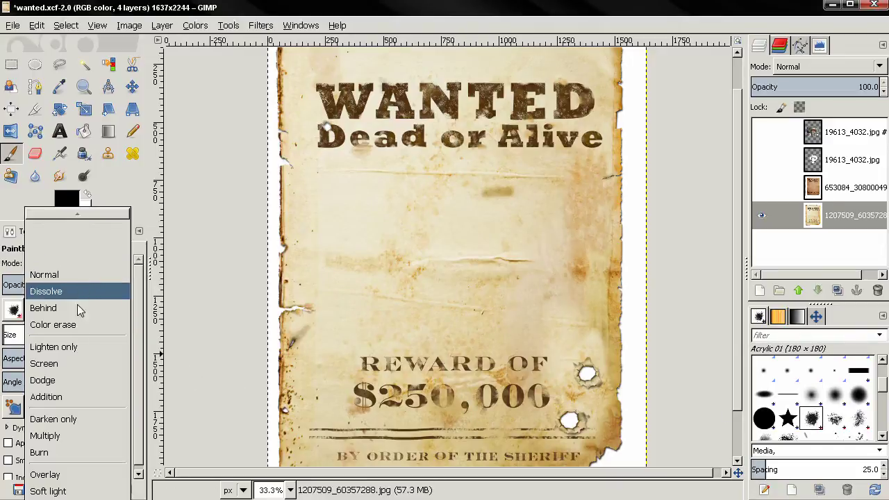
left_click(66, 453)
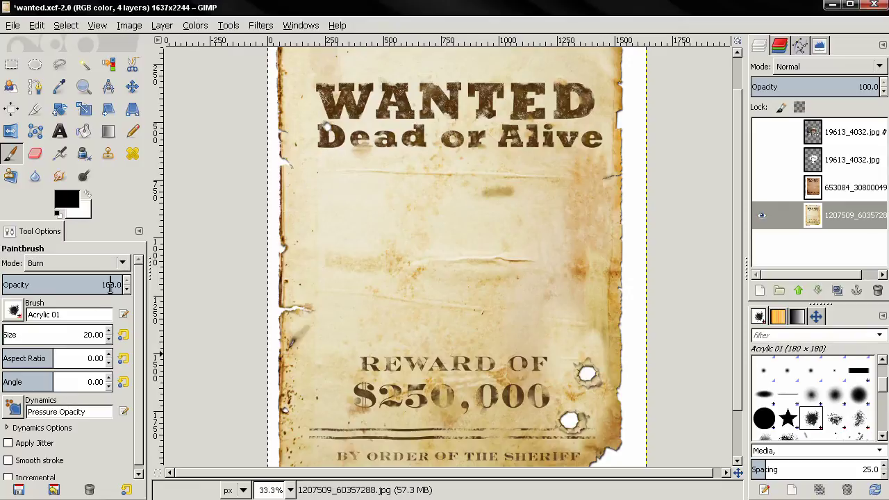
type("20")
key("Return")
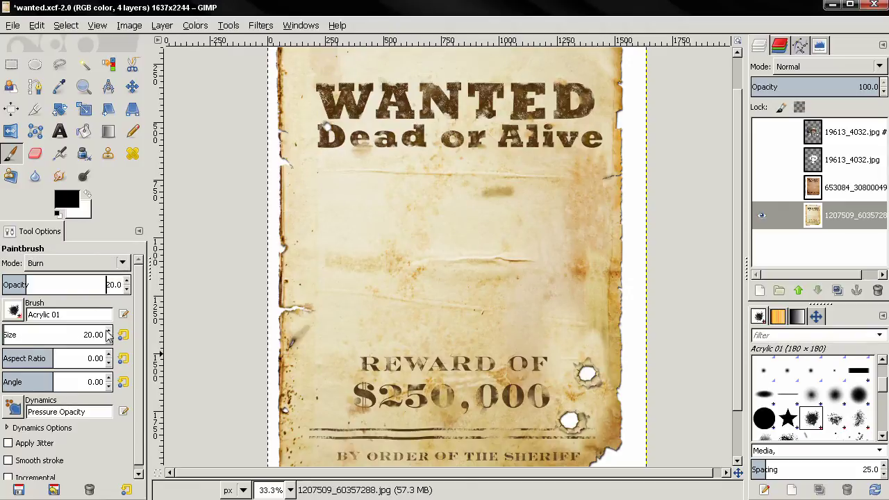
left_click_drag(42, 338, 166, 343)
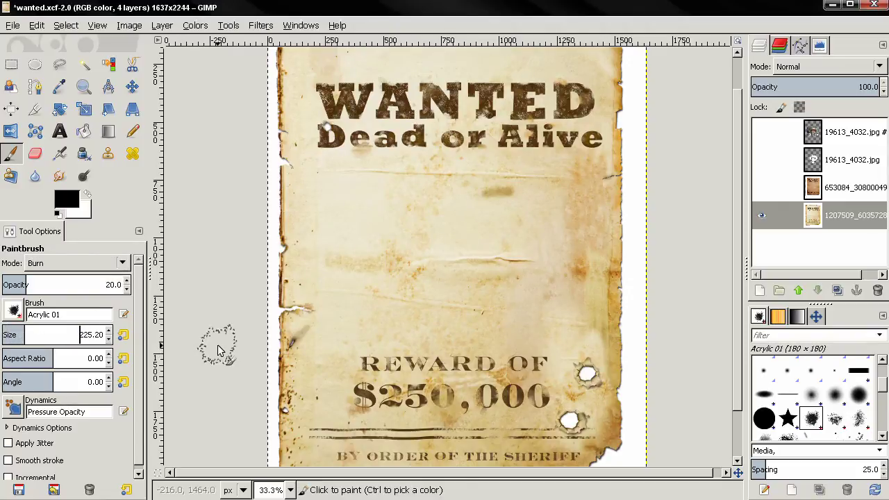
Set the foreground colour to dark brown 5e4112
left_click(64, 203)
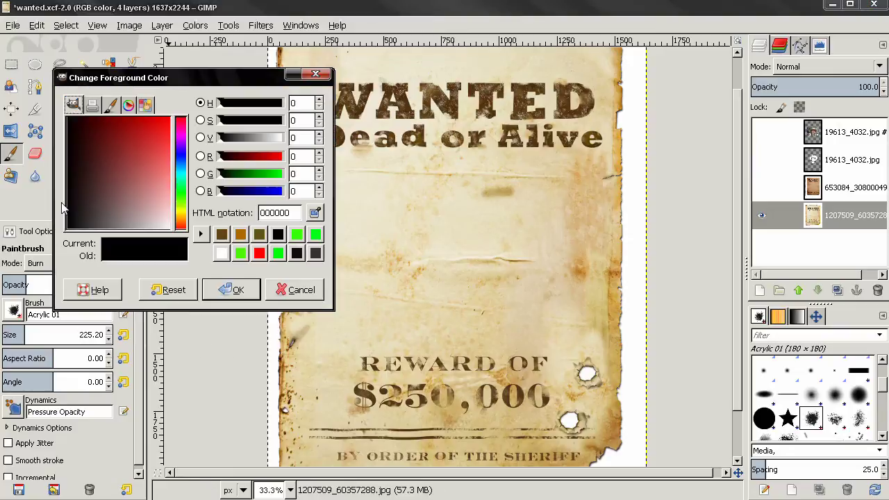
left_click(222, 236)
left_click(230, 289)
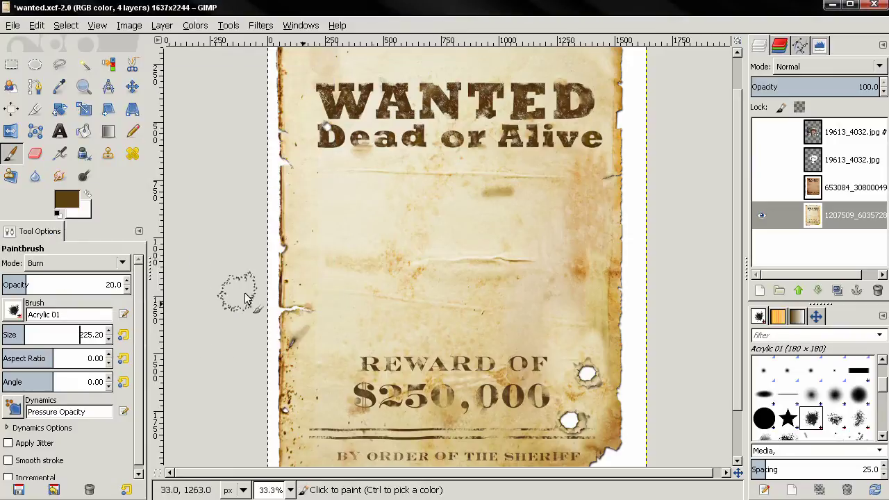
Burn darkening strokes along the paper's left edge and across the middle, then undo them
mouse_move(353, 288)
left_mouse_down()
mouse_move(306, 281)
mouse_move(324, 269)
mouse_move(298, 227)
mouse_move(291, 281)
left_mouse_up()
mouse_move(289, 215)
left_mouse_down()
mouse_move(260, 194)
mouse_move(267, 219)
mouse_move(283, 210)
mouse_move(294, 256)
mouse_move(264, 285)
left_mouse_up()
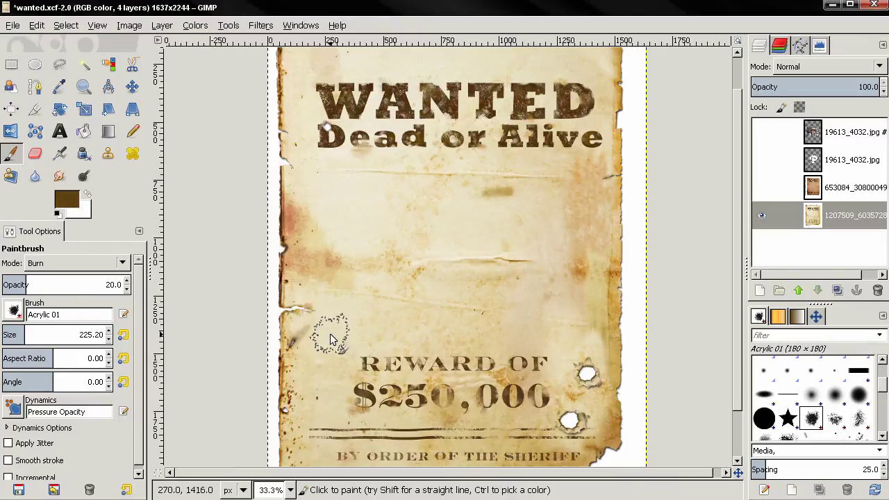
left_click_drag(339, 263, 377, 295)
key("ctrl+z")
key("ctrl+z")
key("ctrl+z")
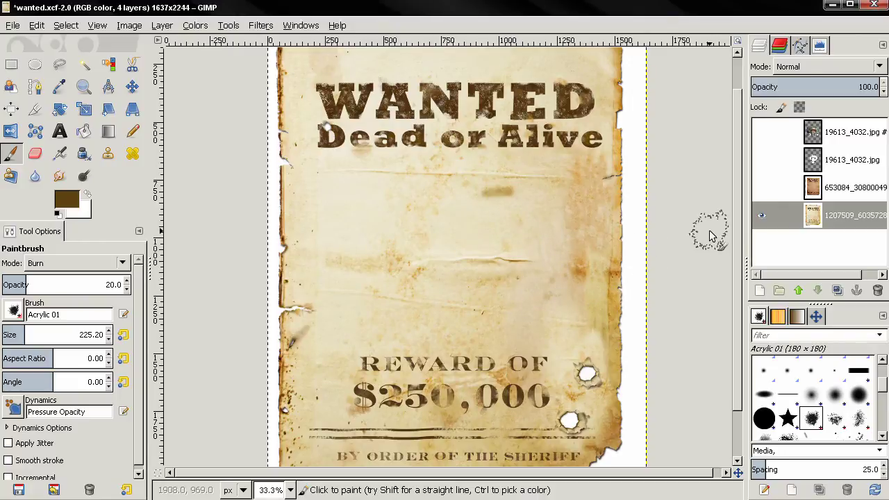
Show the colour cowboy photo layer while keeping the brown $1,000,000 poster hidden
left_click(761, 188)
left_click(761, 188)
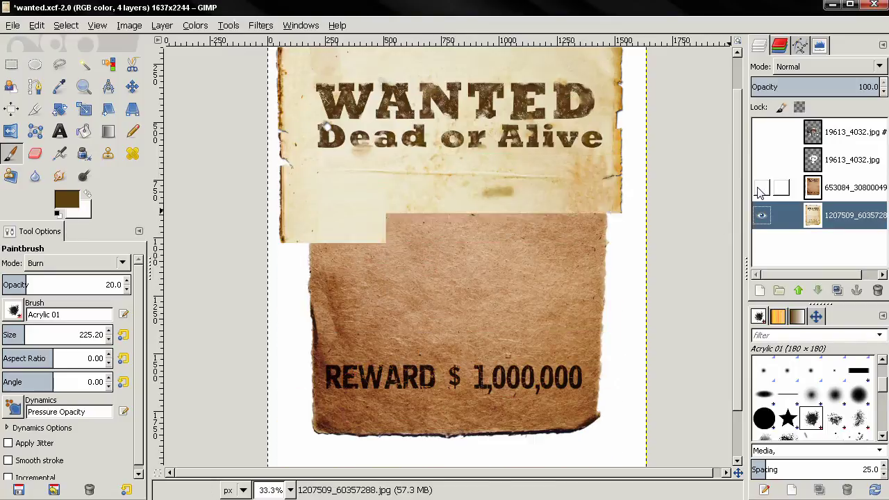
left_click(760, 133)
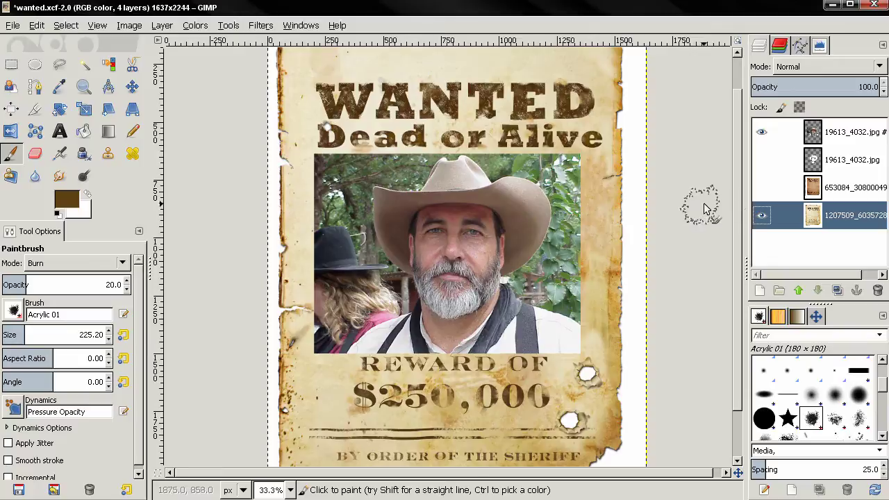
Delete the cowboy sketch layer, leaving three layers
left_click(851, 160)
left_click(878, 290)
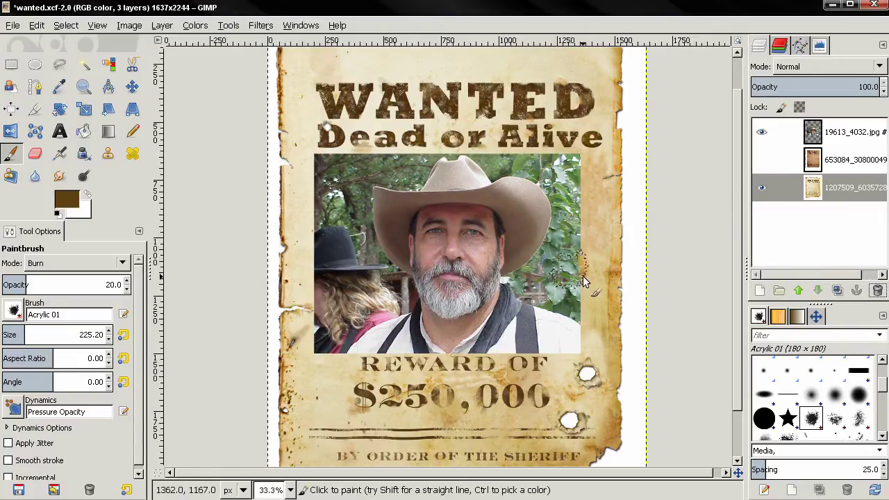
left_click(132, 87)
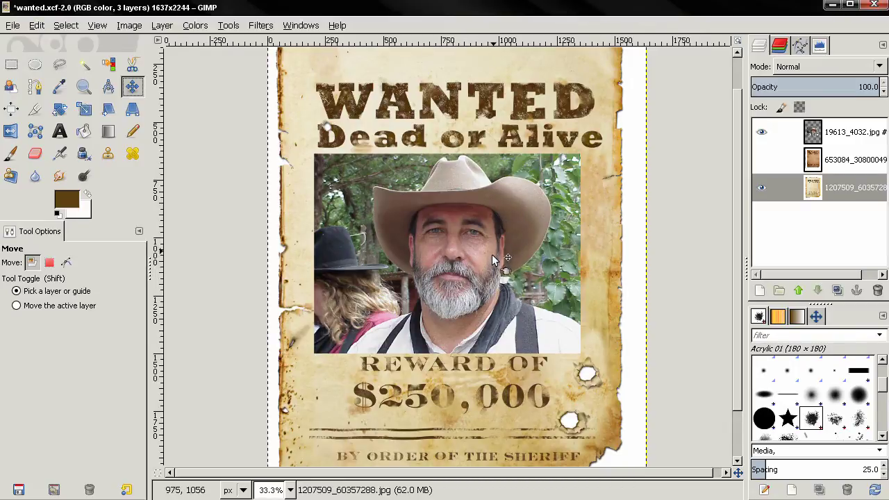
Select the cowboy photo layer 19613_4032.jpg as the active layer
left_click(12, 26)
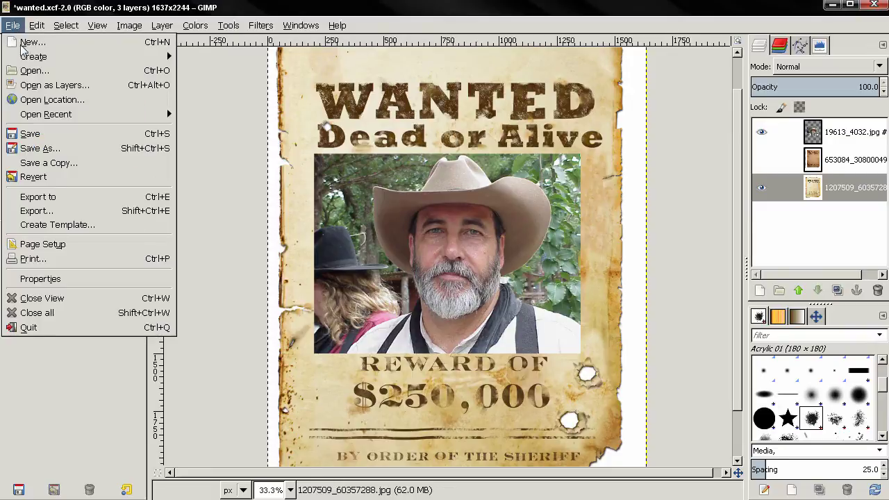
key("Escape")
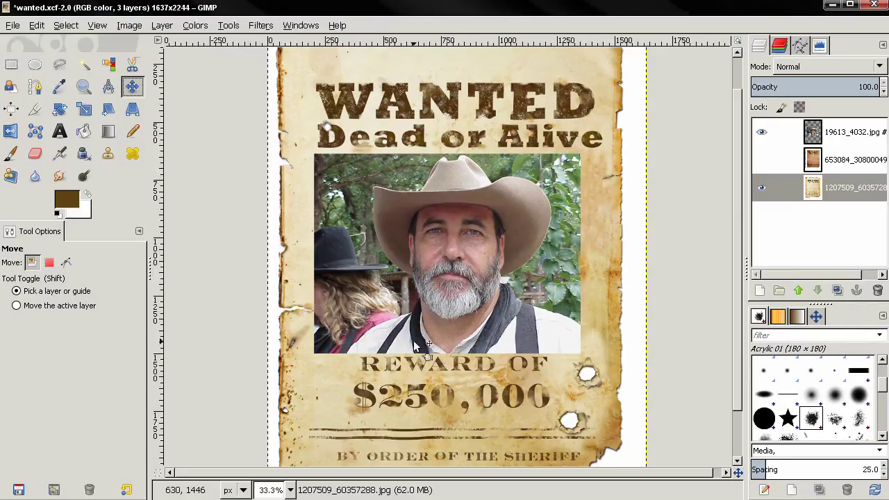
left_click(818, 139)
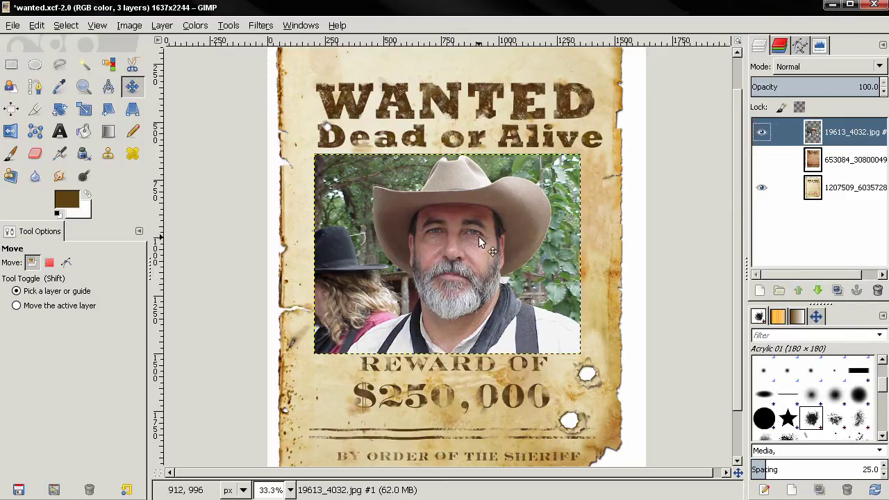
left_click(14, 27)
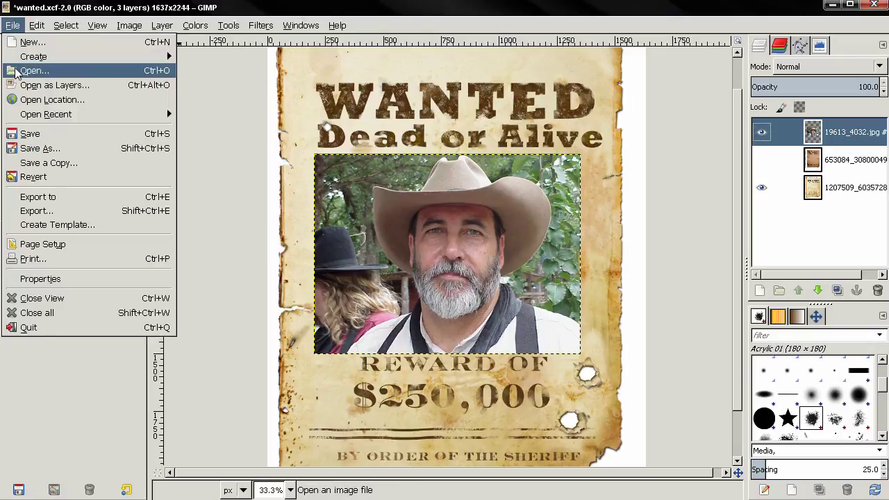
left_click(232, 189)
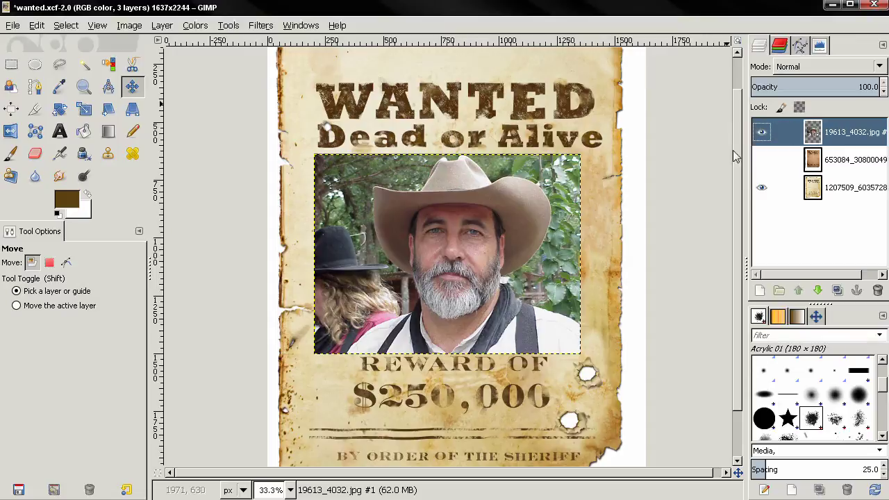
left_click(83, 109)
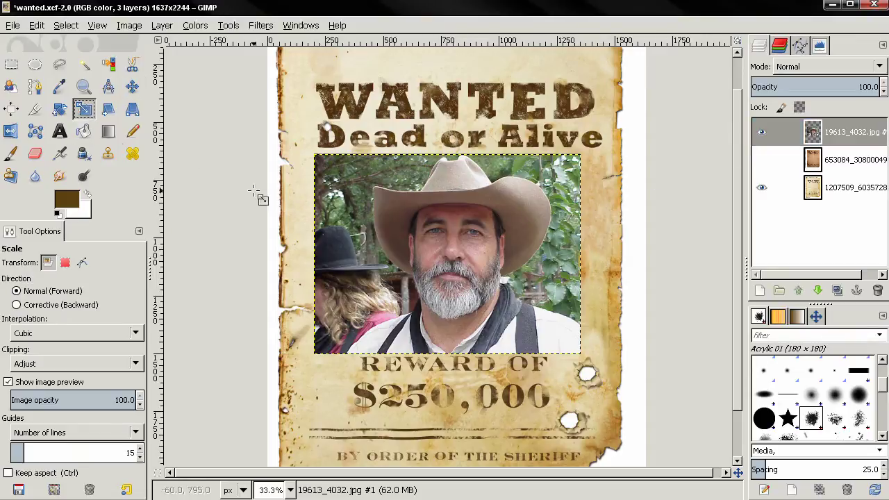
left_click(472, 245)
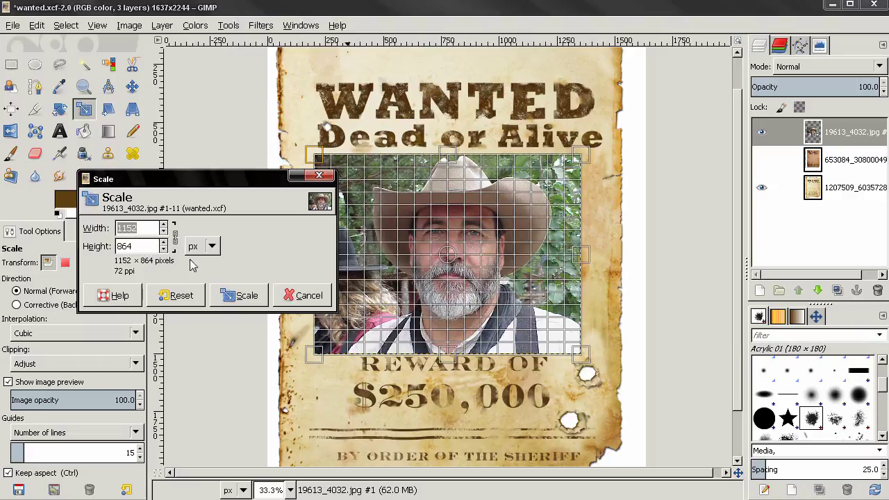
left_click_drag(545, 359, 436, 291)
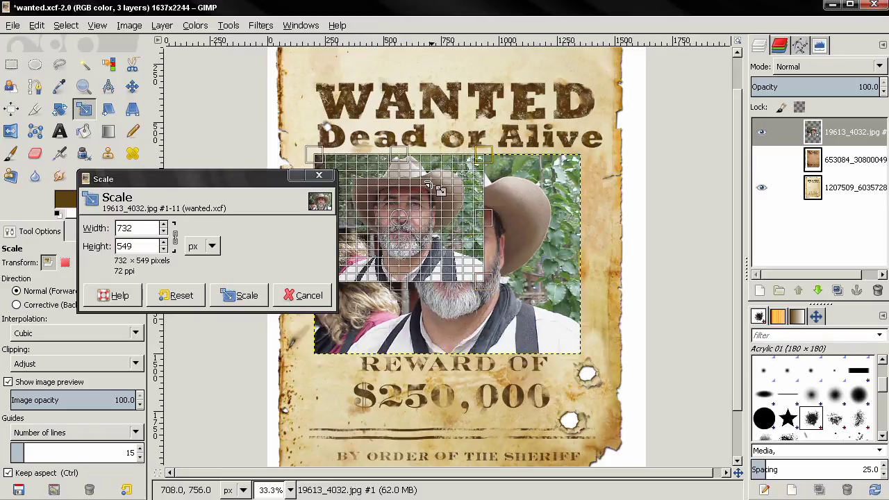
left_click_drag(497, 288, 559, 367)
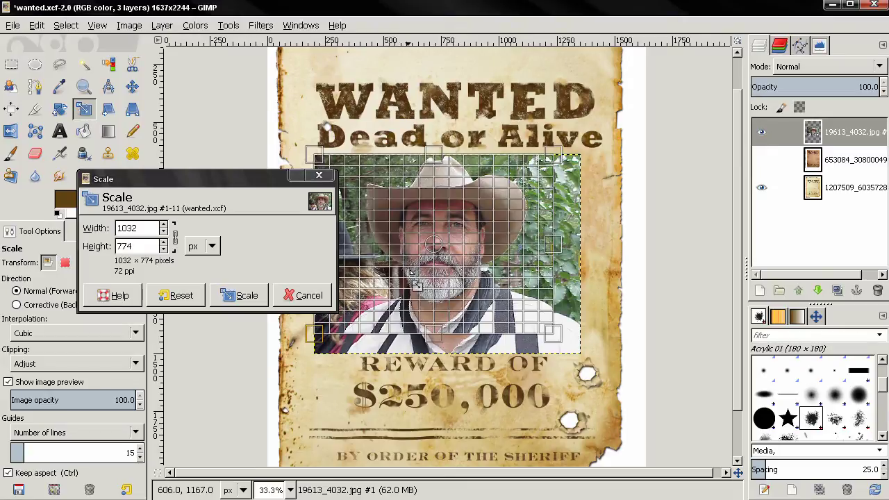
left_click(303, 295)
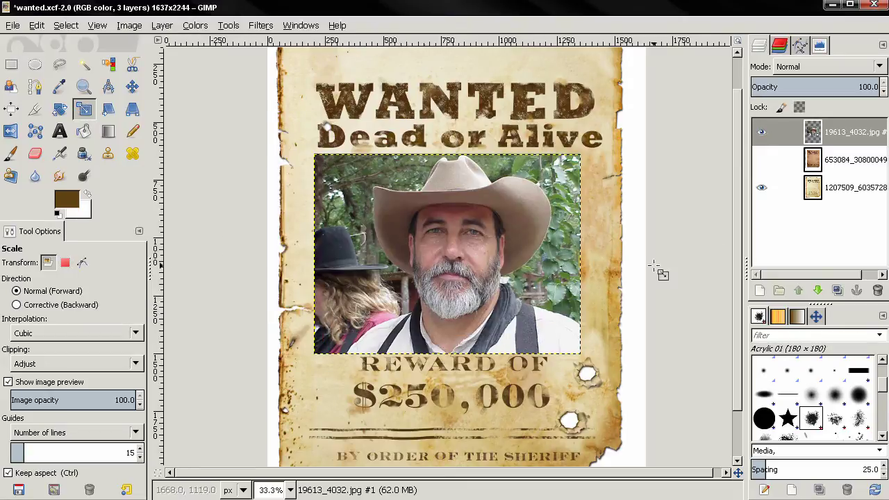
key("End")
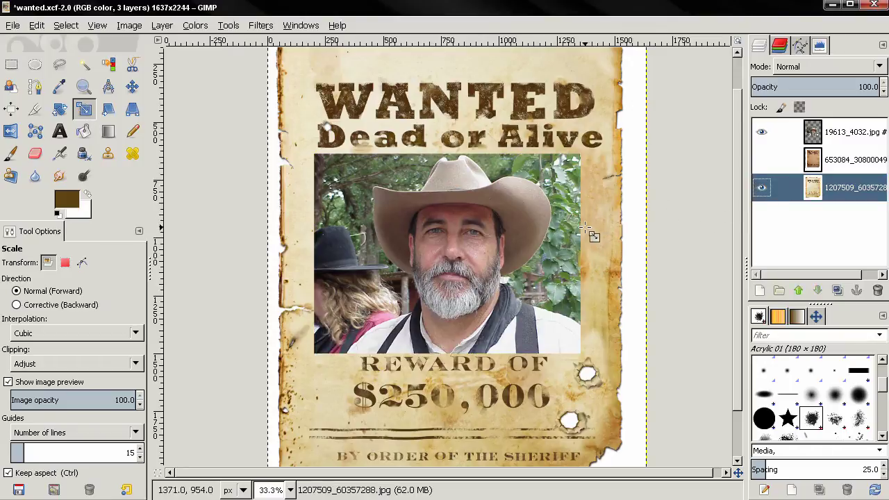
left_click(586, 227)
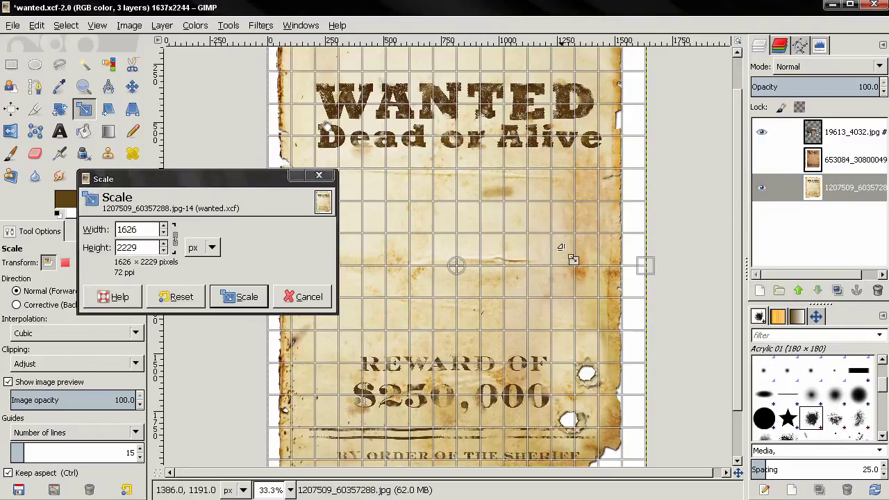
left_click_drag(560, 246, 556, 242)
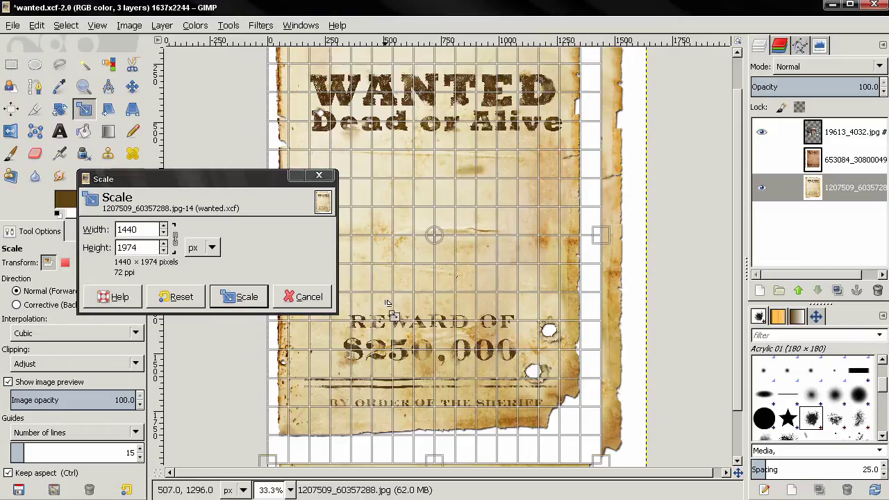
left_click(304, 297)
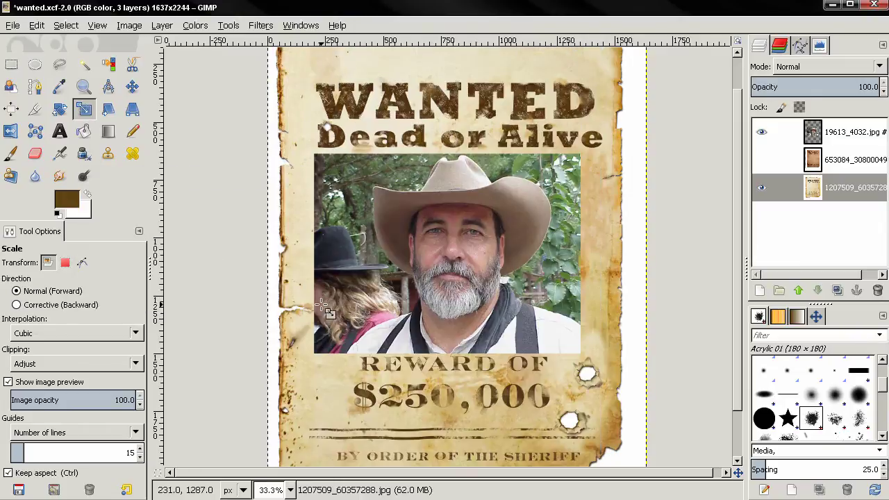
left_click(818, 139)
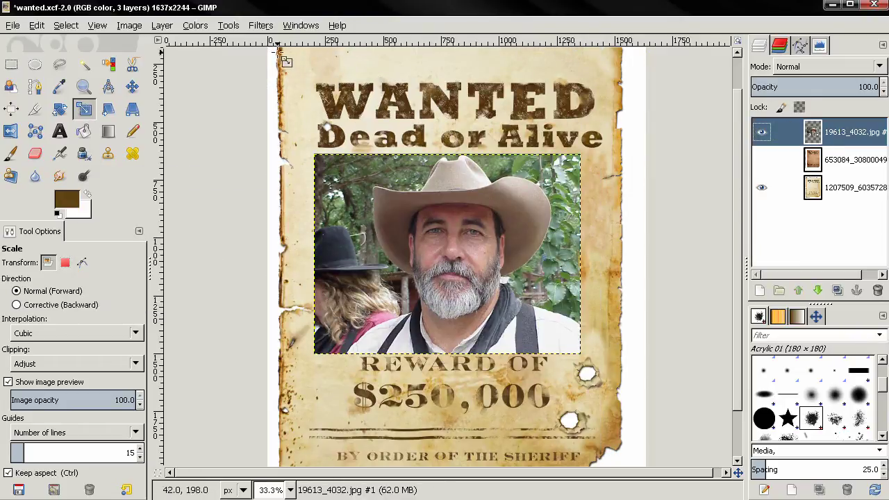
Open Filters > Artistic > Photocopy with mask radius 50 and sharpness 1.0
left_click(261, 25)
mouse_move(308, 216)
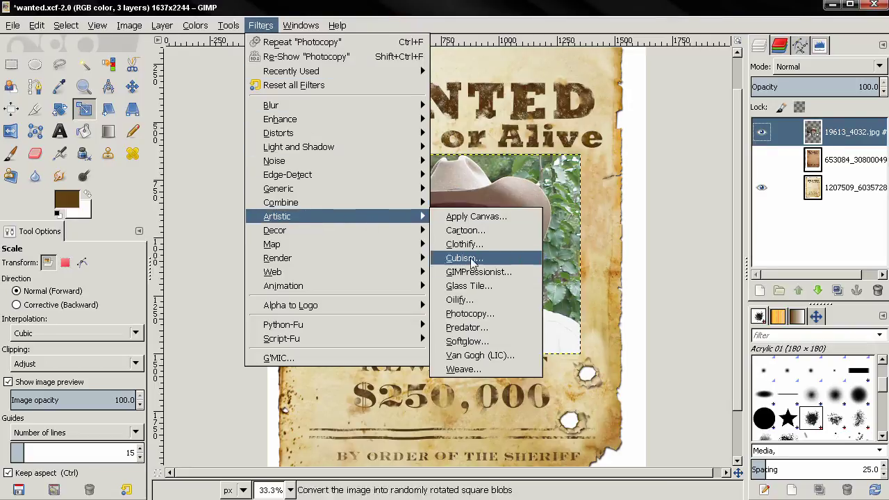
left_click(467, 314)
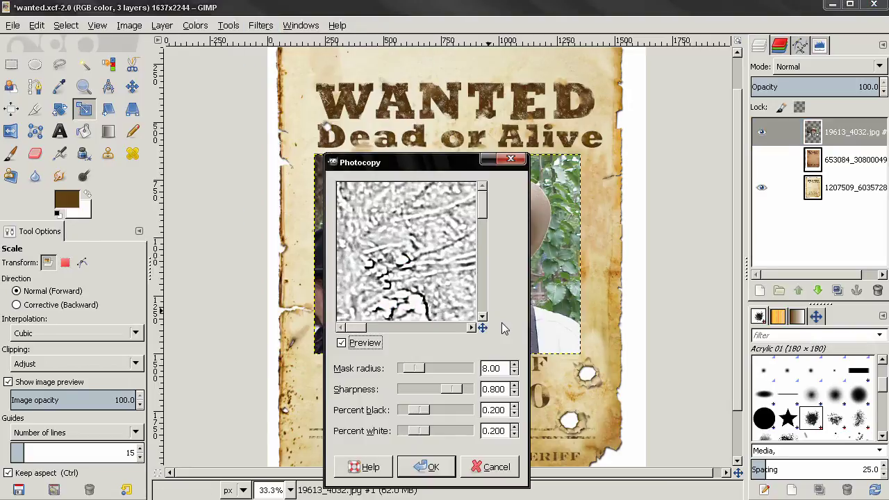
left_click_drag(413, 370, 479, 369)
left_click_drag(438, 389, 471, 390)
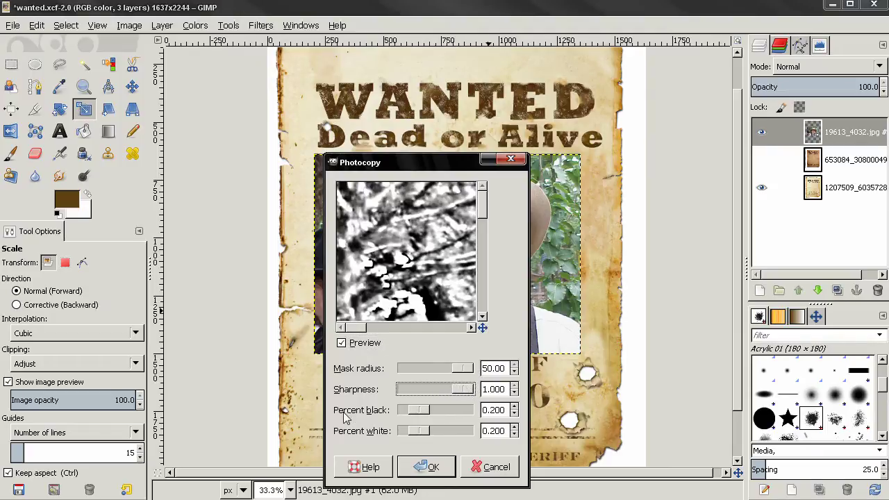
left_click_drag(483, 331, 505, 340)
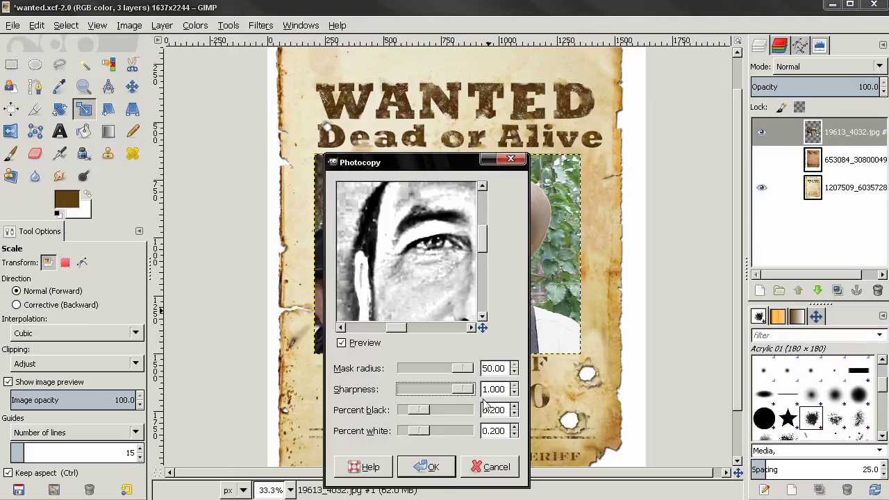
Set percent black and percent white to 0.6 and apply the Photocopy filter
left_click_drag(506, 410, 452, 404)
type("0.6")
key("Return")
left_click_drag(506, 431, 412, 426)
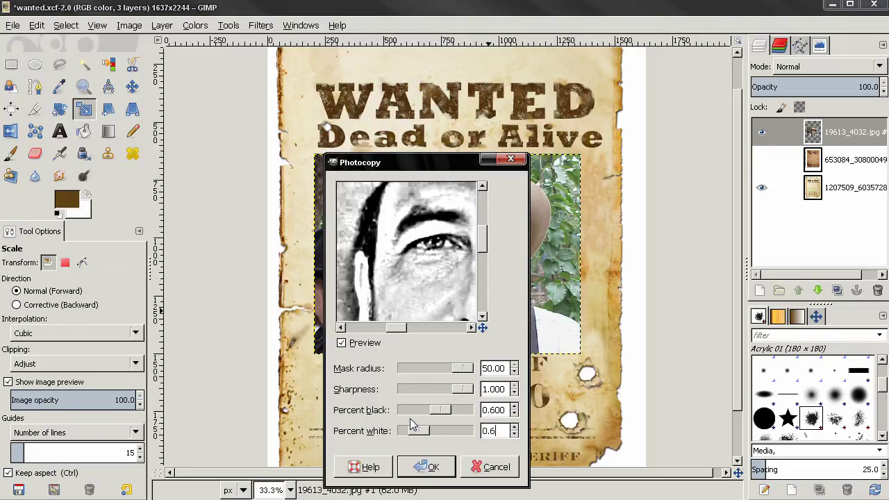
type("0.6")
key("Return")
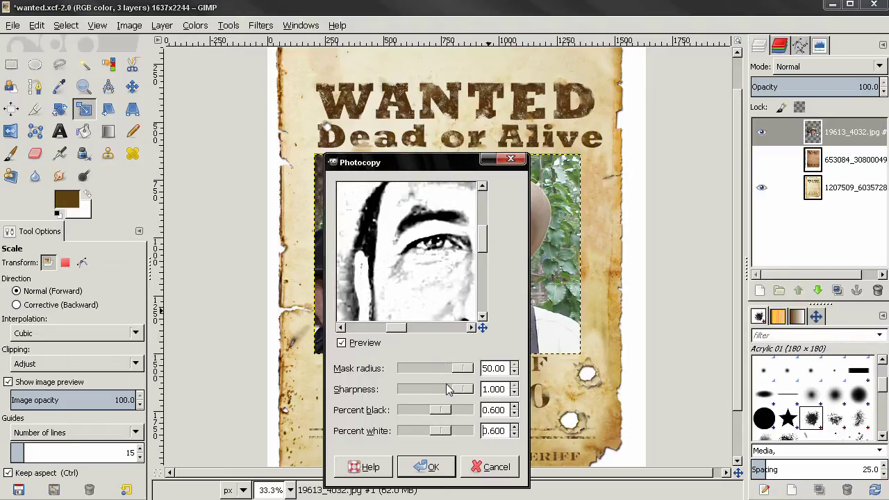
double_click(486, 411)
left_click(495, 431)
left_click(428, 464)
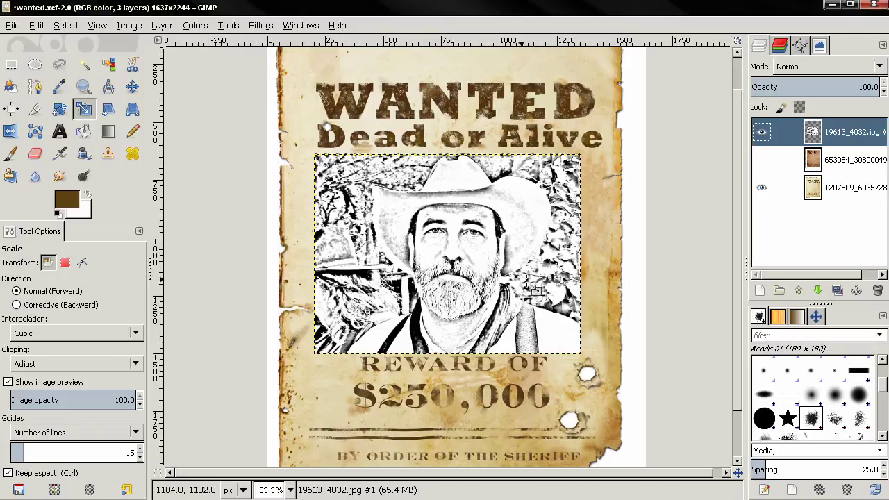
left_click(132, 88)
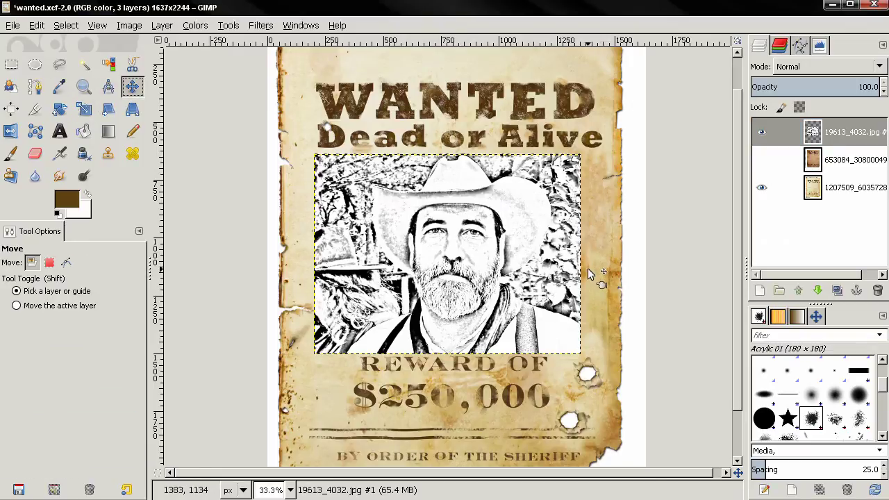
Set the photo layer's mode to Burn and expand it with Layer to Image Size
left_click(792, 67)
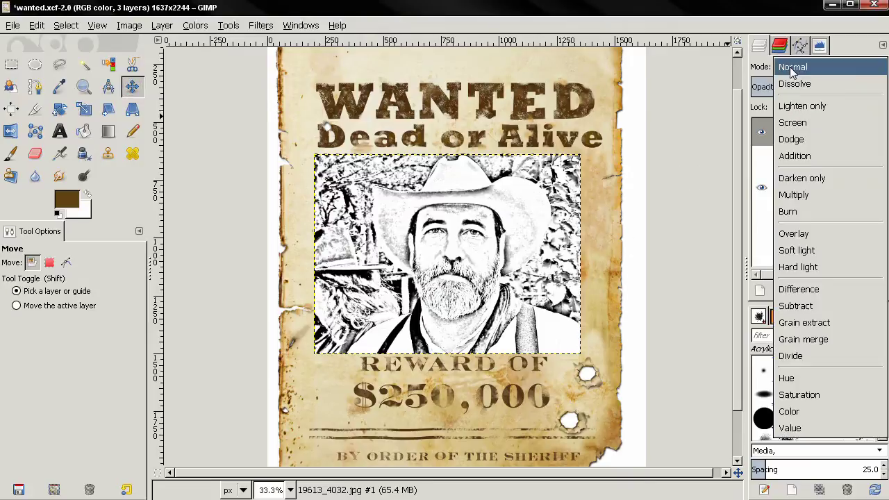
left_click(795, 214)
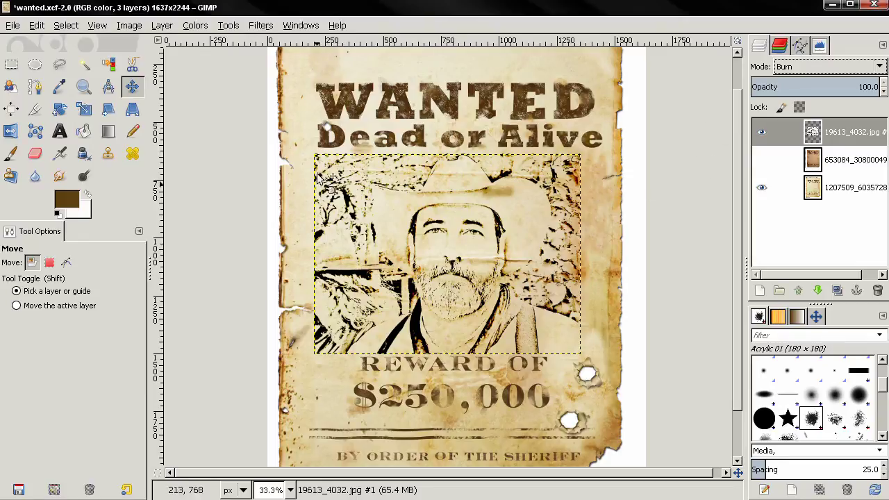
left_click(162, 25)
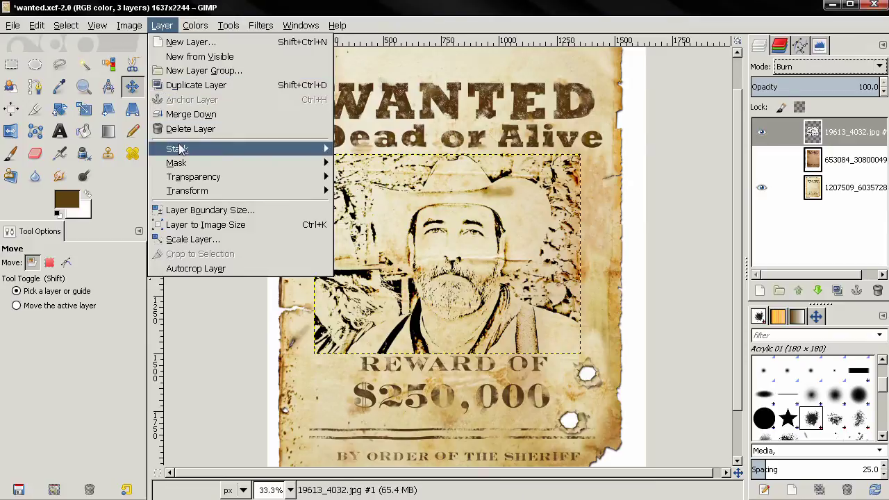
left_click(206, 224)
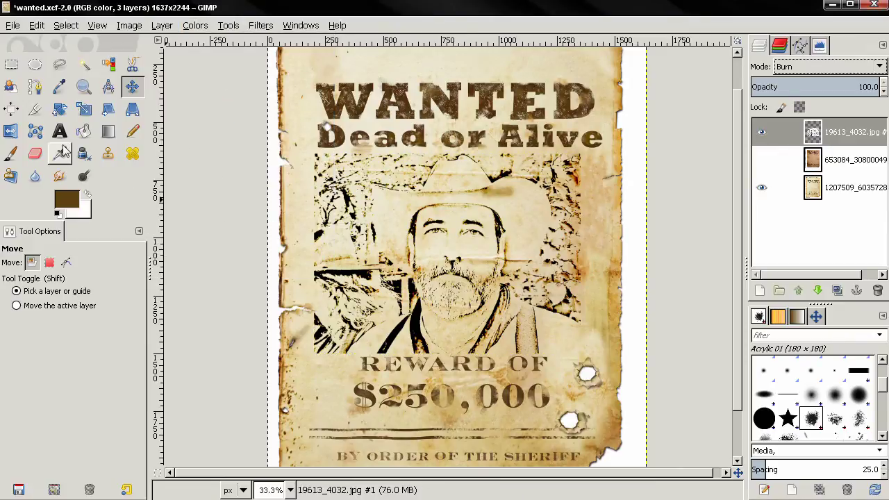
left_click(34, 154)
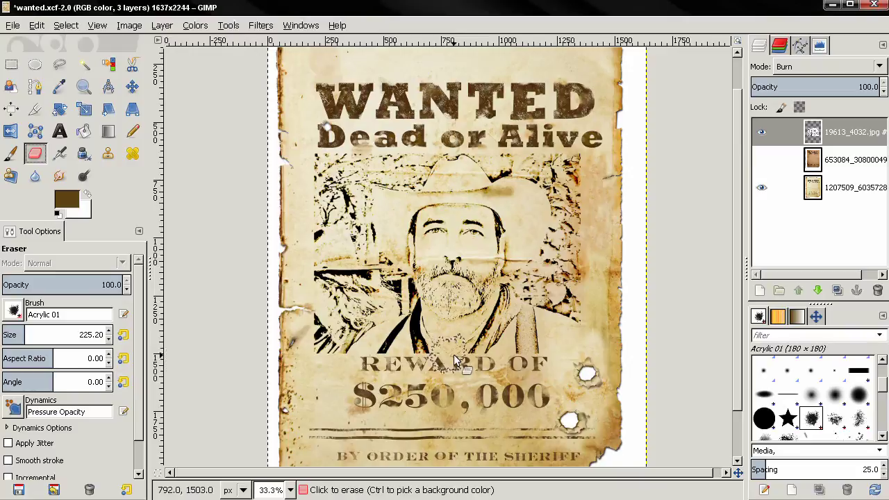
Set the eraser to the 2. Hardness 075 brush at size 136
left_click(859, 394)
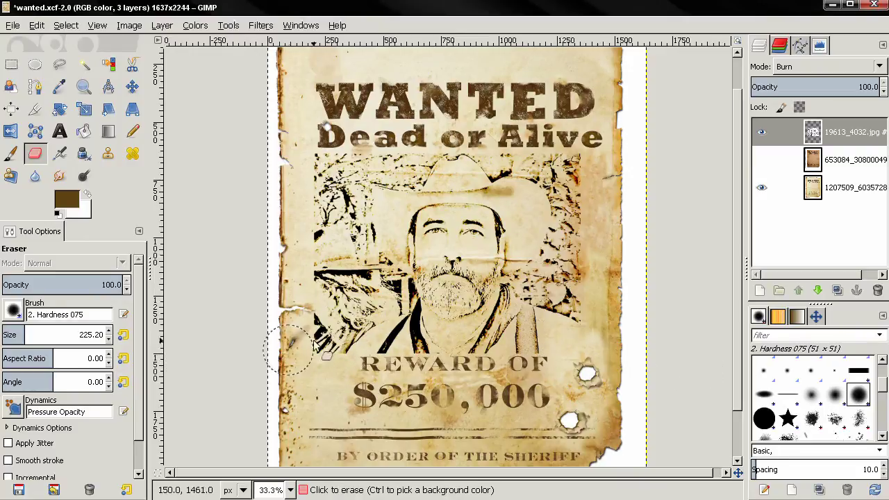
right_click(814, 134)
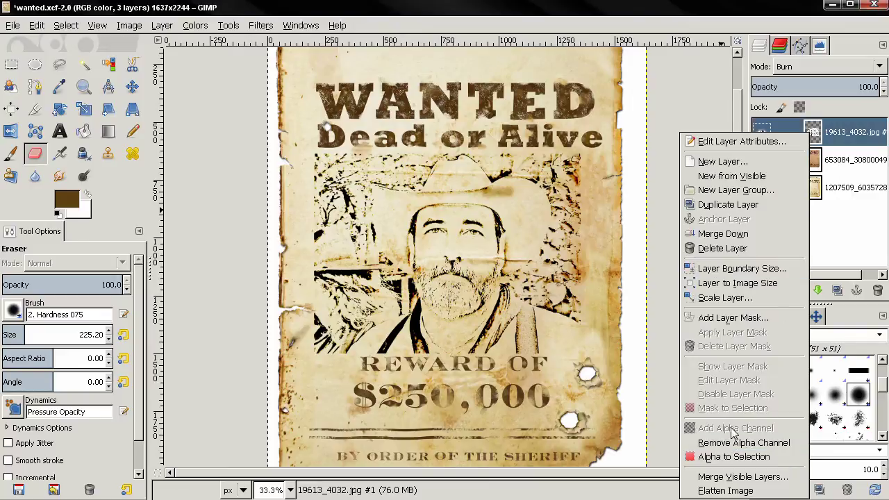
left_click(566, 14)
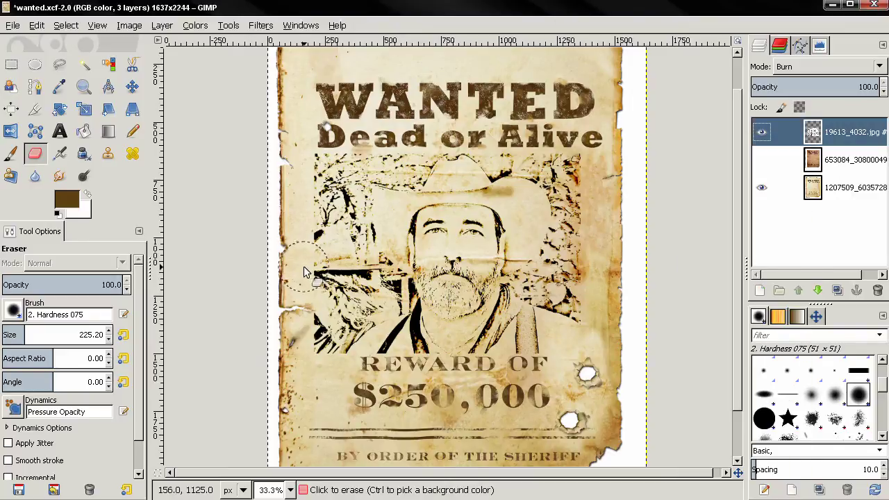
left_click(17, 334)
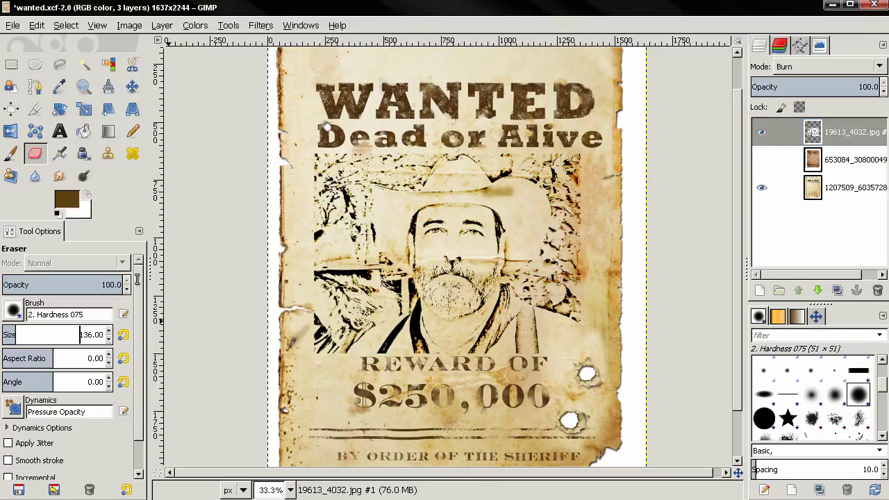
Erase the dark sketch clutter left of the hat and on both sides of the portrait
mouse_move(366, 160)
left_mouse_down()
mouse_move(316, 191)
mouse_move(314, 209)
mouse_move(360, 159)
mouse_move(390, 159)
mouse_move(342, 177)
mouse_move(322, 300)
mouse_move(321, 237)
mouse_move(311, 354)
mouse_move(321, 342)
mouse_move(327, 353)
mouse_move(359, 347)
mouse_move(374, 311)
left_mouse_up()
mouse_move(346, 256)
left_mouse_down()
mouse_move(332, 321)
mouse_move(359, 305)
mouse_move(380, 349)
mouse_move(403, 368)
left_mouse_up()
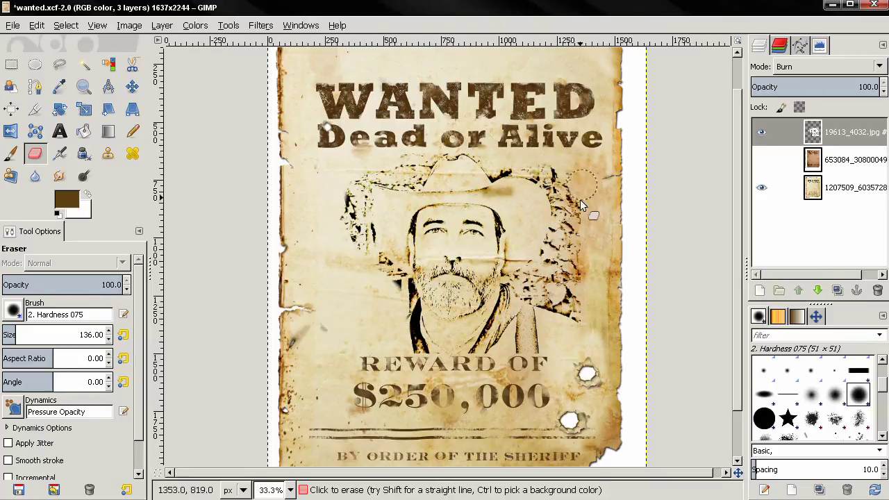
mouse_move(553, 269)
left_mouse_down()
mouse_move(541, 292)
mouse_move(565, 303)
mouse_move(562, 346)
mouse_move(588, 329)
mouse_move(578, 267)
mouse_move(532, 352)
mouse_move(536, 315)
left_mouse_up()
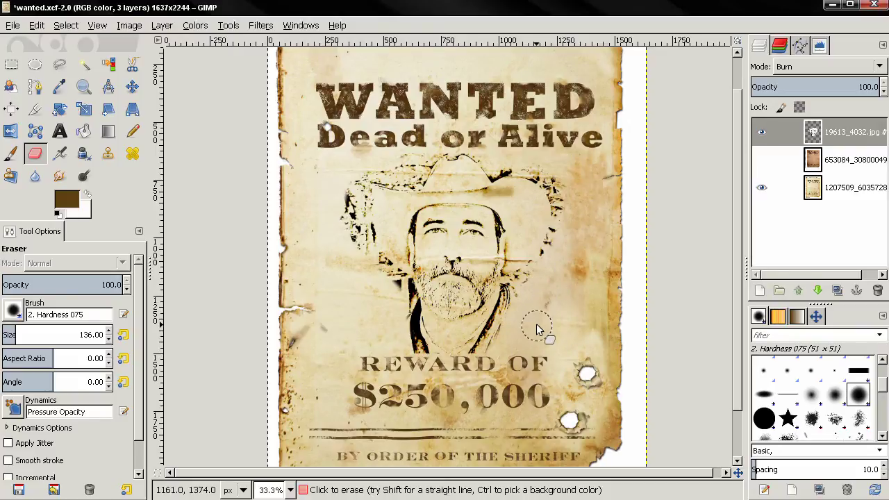
left_click(813, 419)
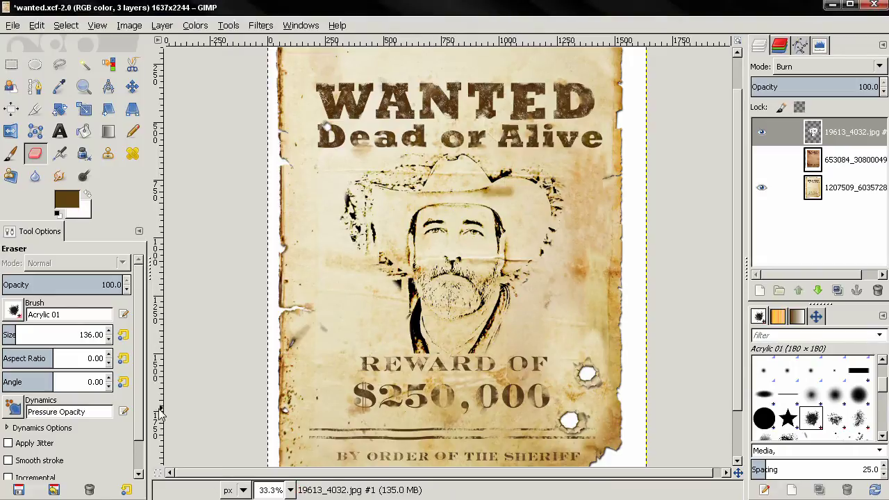
With hard-edged erasing, remove the smudge over REWARD's W and strands beside the beard
scroll(138, 416, "down", 2)
left_click(54, 457)
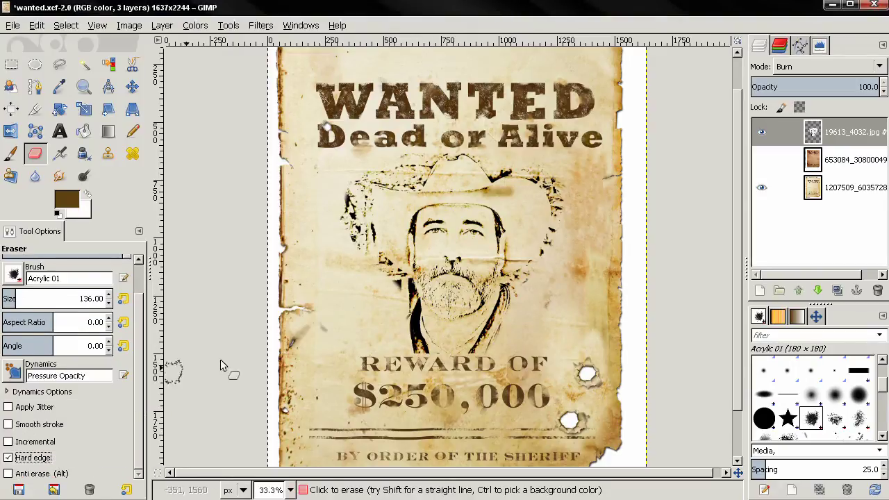
left_click(422, 361)
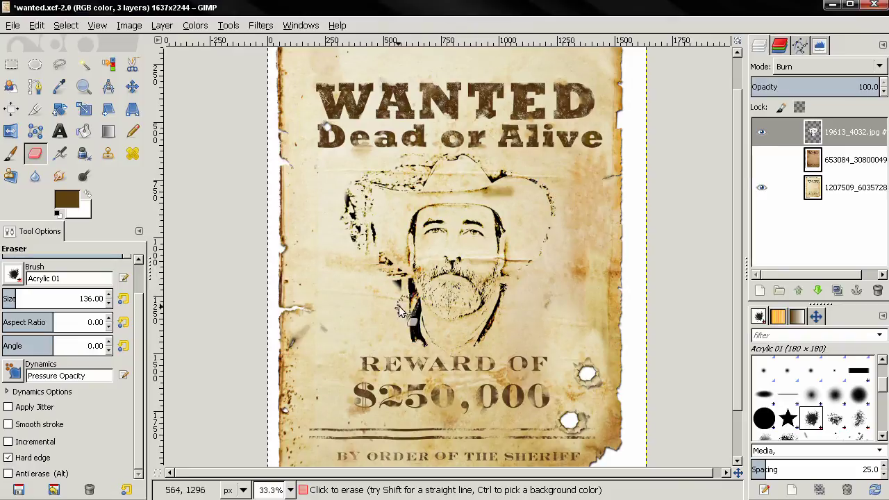
left_click_drag(399, 294, 374, 278)
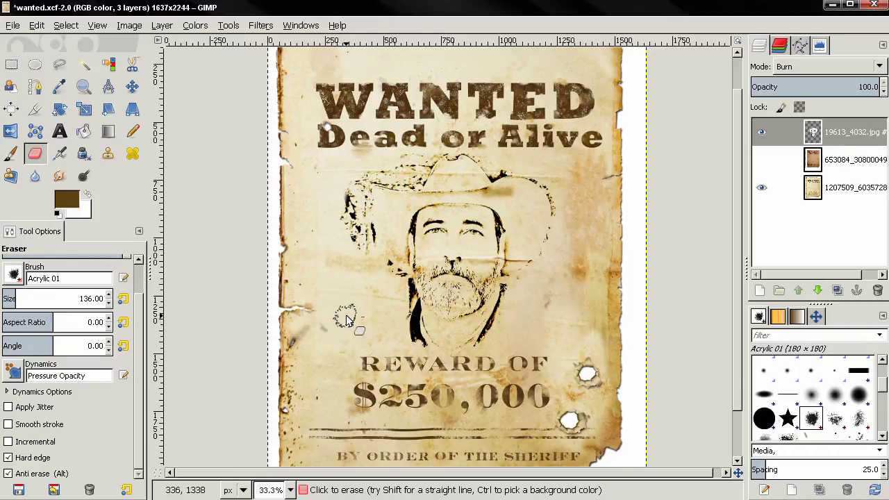
mouse_move(376, 270)
left_mouse_down()
mouse_move(374, 228)
mouse_move(373, 276)
mouse_move(312, 335)
mouse_move(341, 289)
mouse_move(363, 275)
mouse_move(354, 197)
mouse_move(357, 244)
mouse_move(347, 220)
left_mouse_up()
left_click(39, 473)
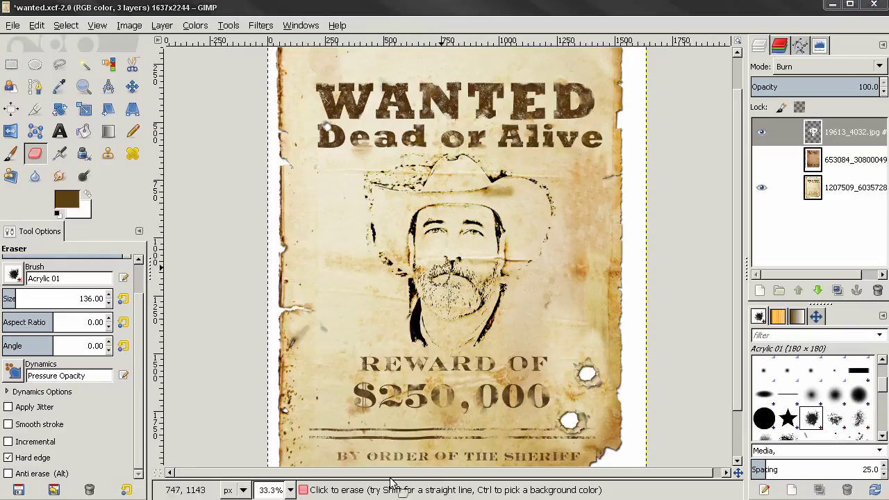
Erase stray strokes on the hat brim, beard and face, then show the brown reward poster layer
mouse_move(376, 173)
left_mouse_down()
mouse_move(426, 153)
mouse_move(358, 182)
mouse_move(362, 242)
mouse_move(405, 297)
mouse_move(405, 345)
left_mouse_up()
left_click_drag(402, 304, 396, 290)
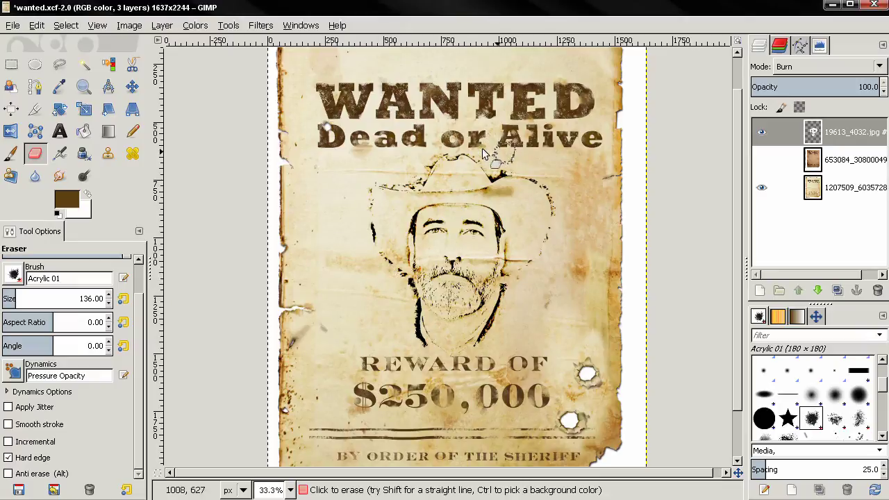
left_click_drag(417, 180, 395, 169)
mouse_move(357, 289)
left_mouse_down()
mouse_move(523, 289)
mouse_move(417, 305)
left_mouse_up()
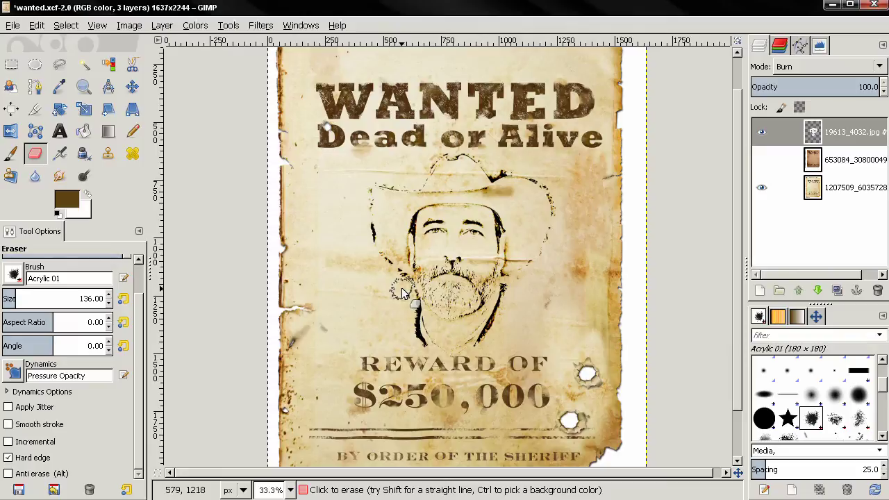
left_click_drag(373, 271, 354, 239)
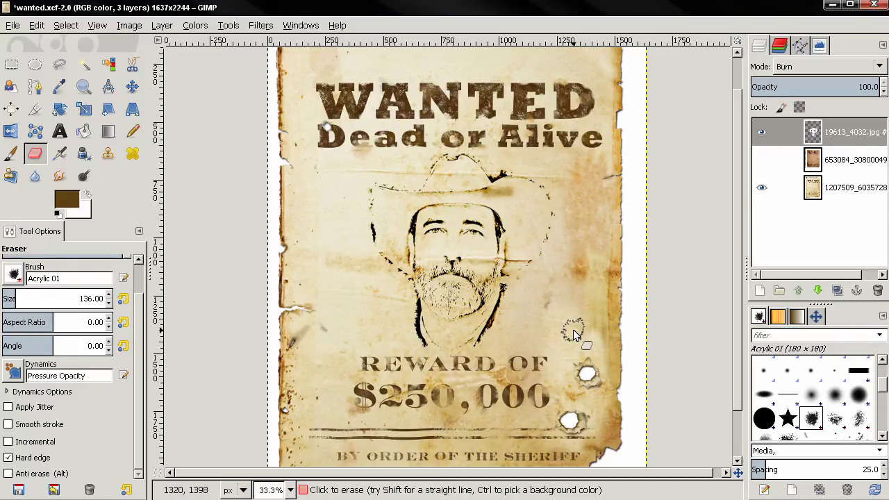
left_click(762, 159)
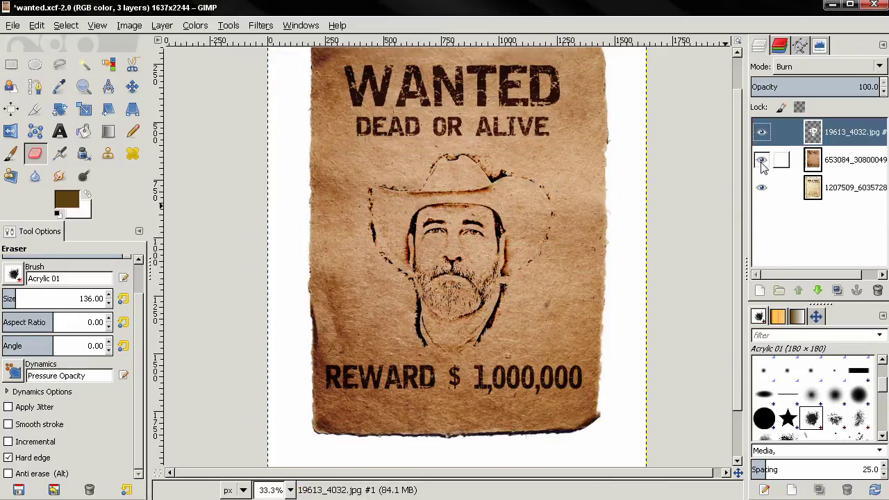
Hide the brown reward poster layer and duplicate the cowboy sketch layer
left_click(762, 160)
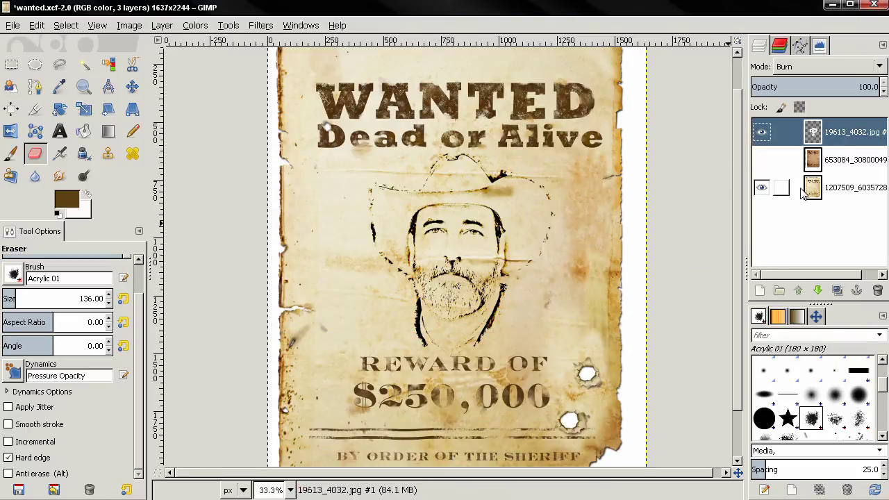
left_click(837, 291)
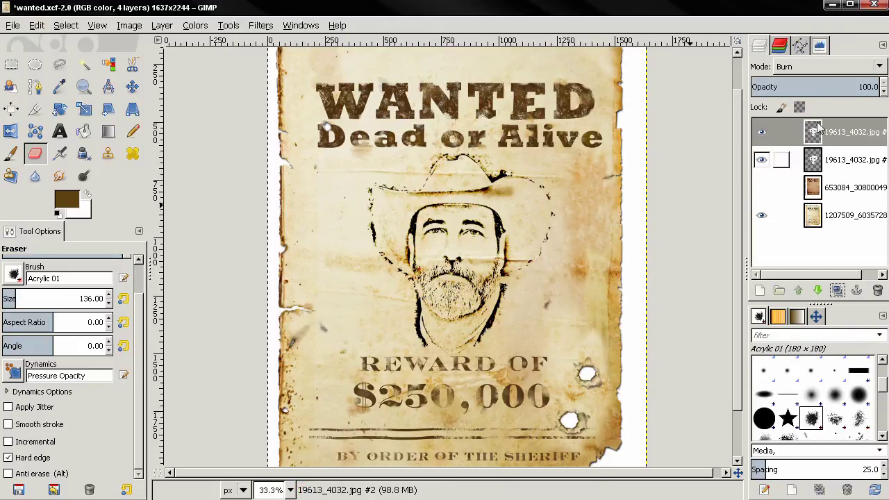
Drop the sketch copy to about 48.5 opacity, compare it against the brown poster, then delete it
left_click(852, 86)
left_click_drag(852, 86, 813, 87)
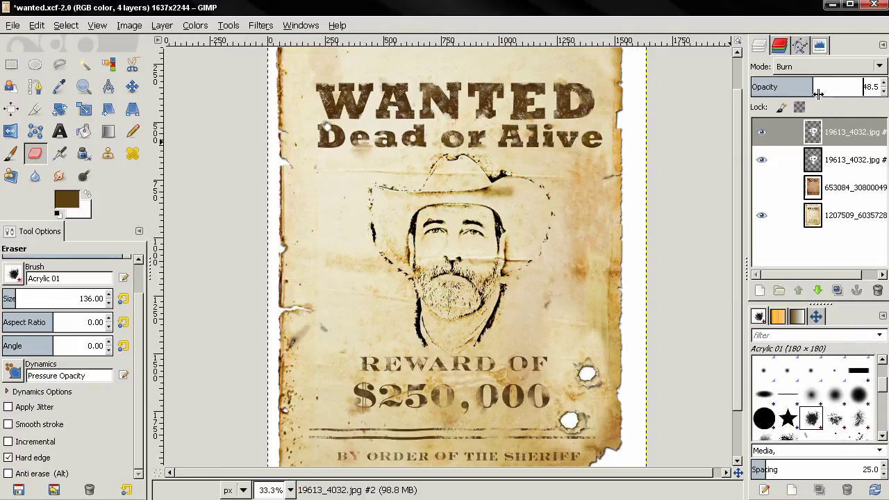
left_click(761, 188)
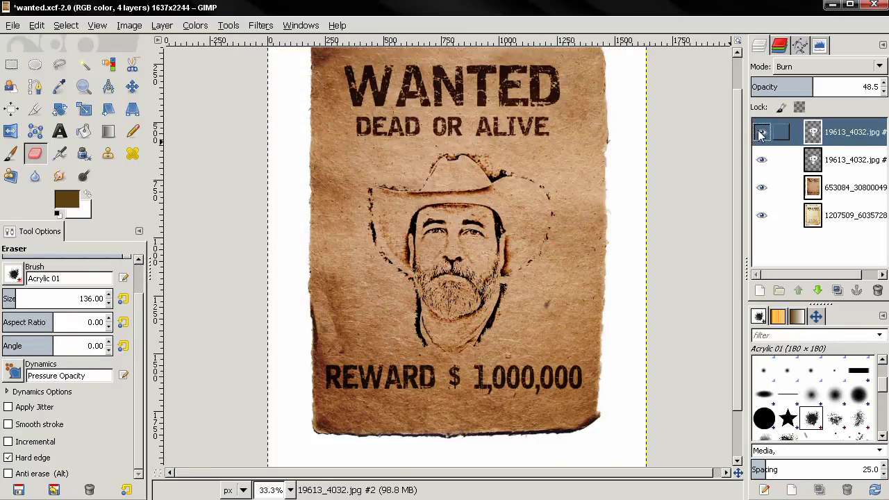
left_click(762, 132)
left_click(761, 132)
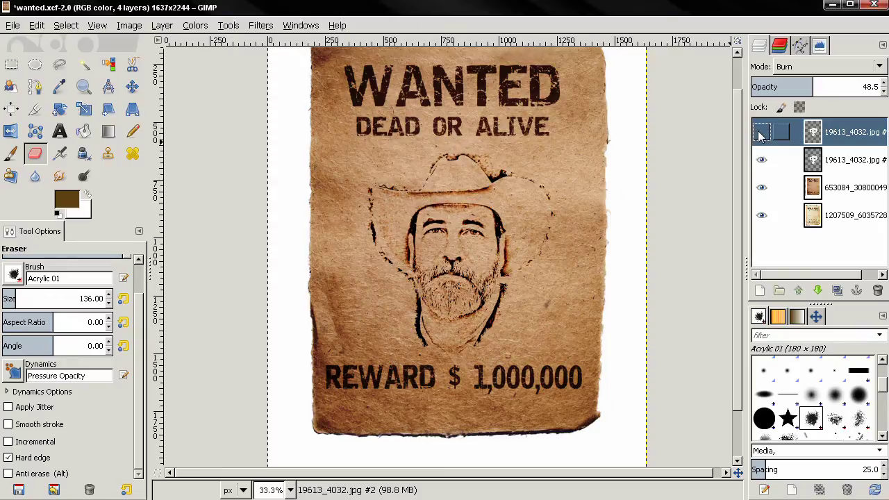
left_click(878, 291)
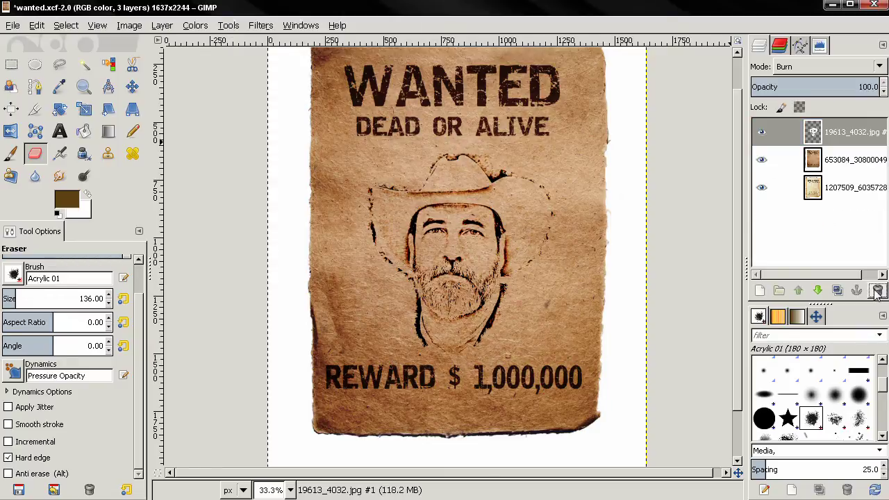
Hide the brown poster and try the cowboy sketch at 60 opacity, then about 84.4
left_click(764, 166)
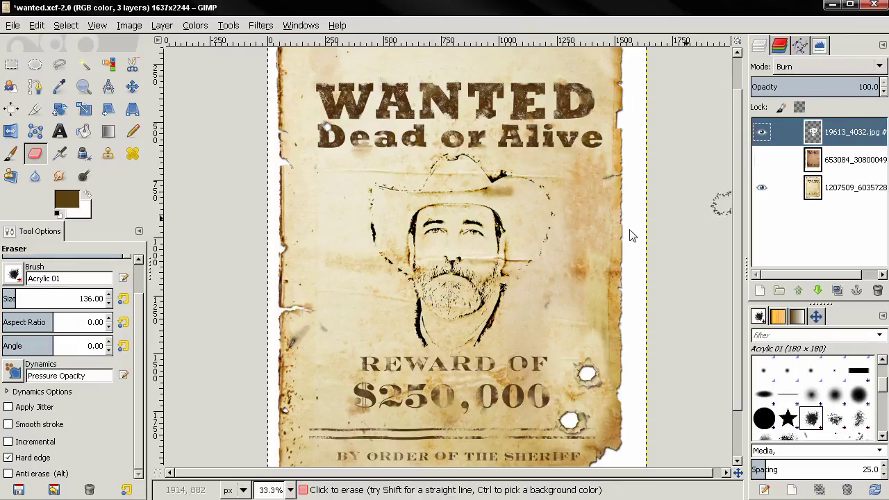
left_click(872, 87)
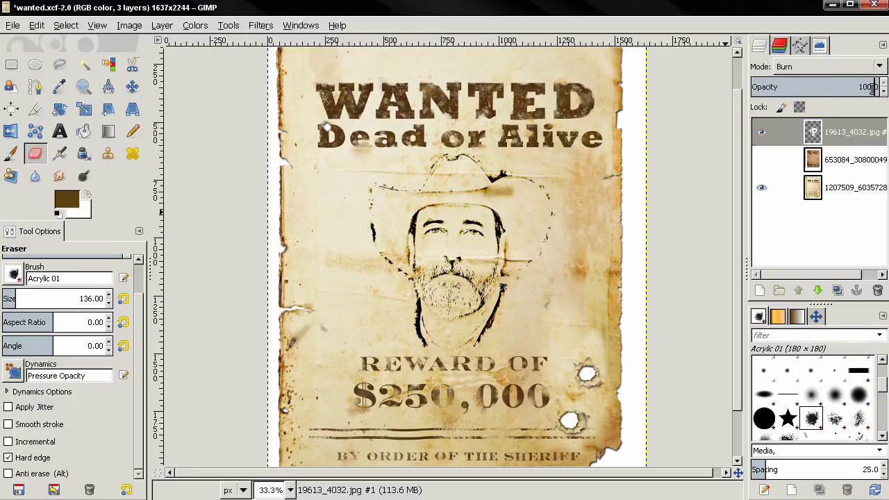
type("60")
key("Return")
mouse_move(829, 91)
left_mouse_down()
mouse_move(861, 87)
mouse_move(862, 95)
left_mouse_up()
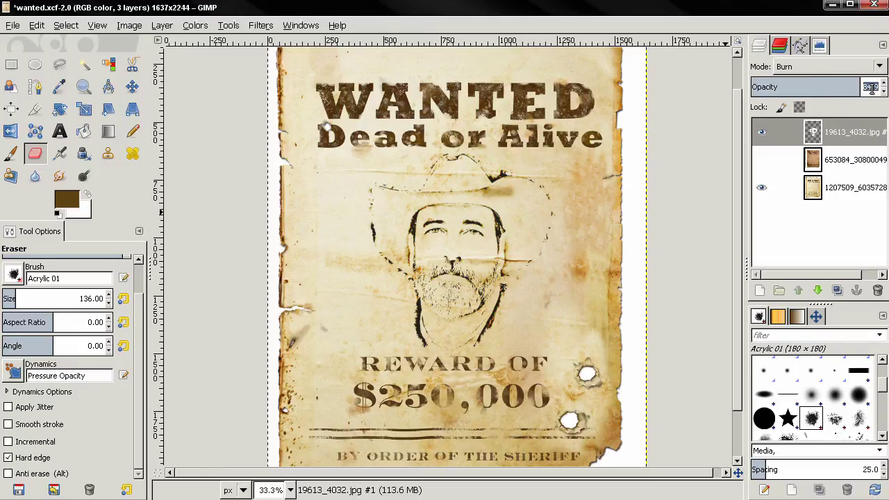